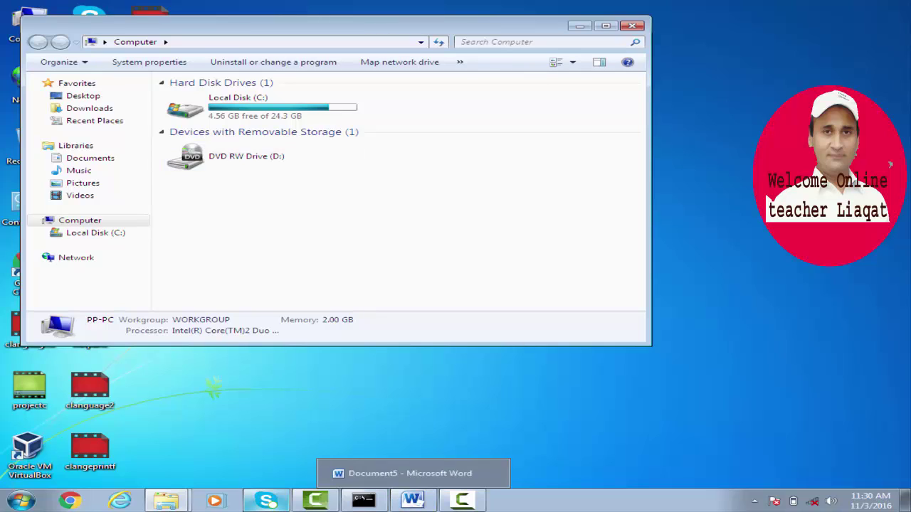
# - Switch to the Word document and add the line "insert USB" below the existing text
pyautogui.click(413, 500)
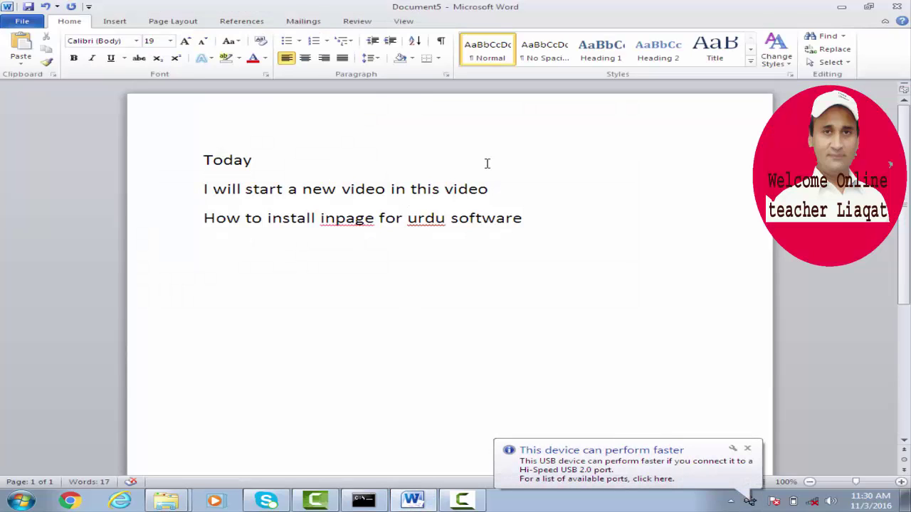
pyautogui.press('Down')
pyautogui.press('Return')
pyautogui.write('insert ')
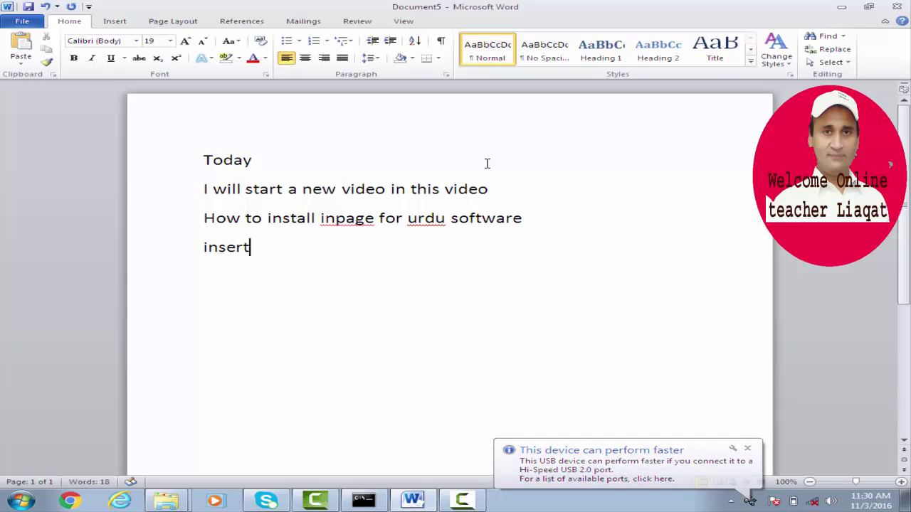
pyautogui.write('USB')
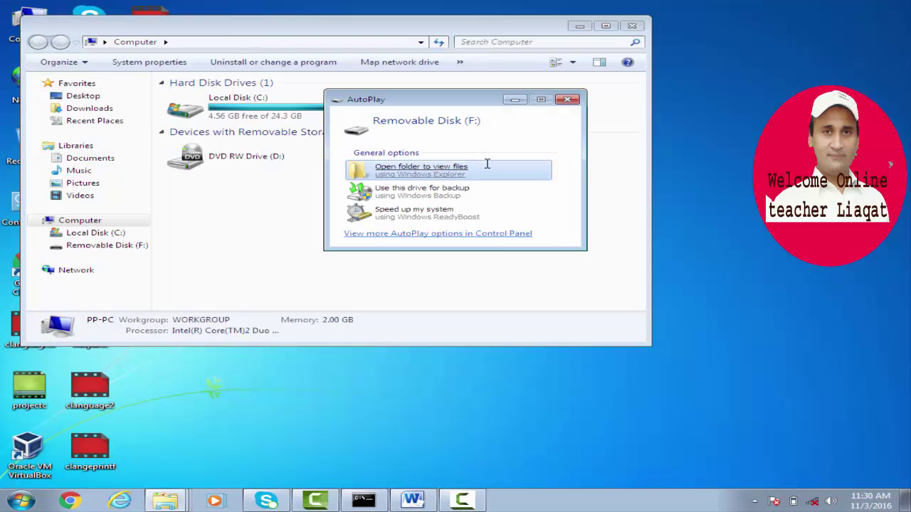
# - Copy the folder "Inpage 2000 2.4 With HASP Driver" from Removable Disk (F:) to the desktop, closing the open Explorer windows
pyautogui.click(487, 165)
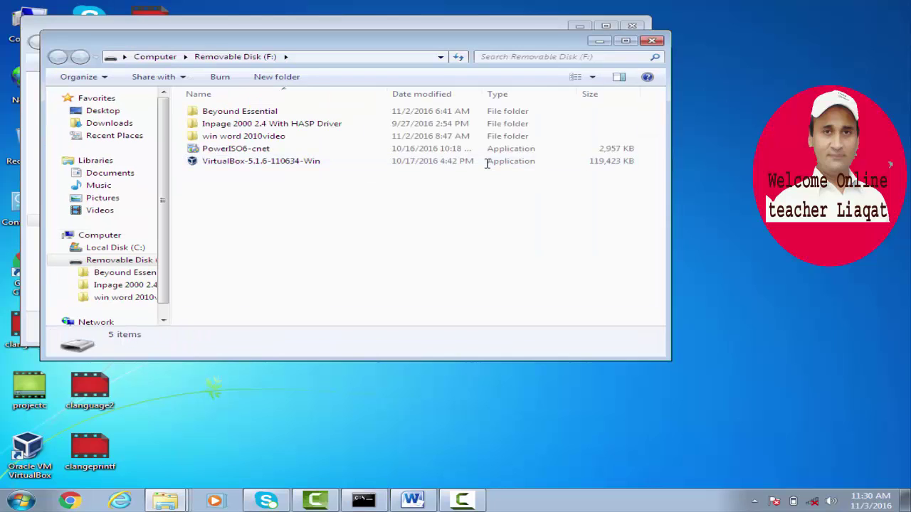
pyautogui.click(254, 124)
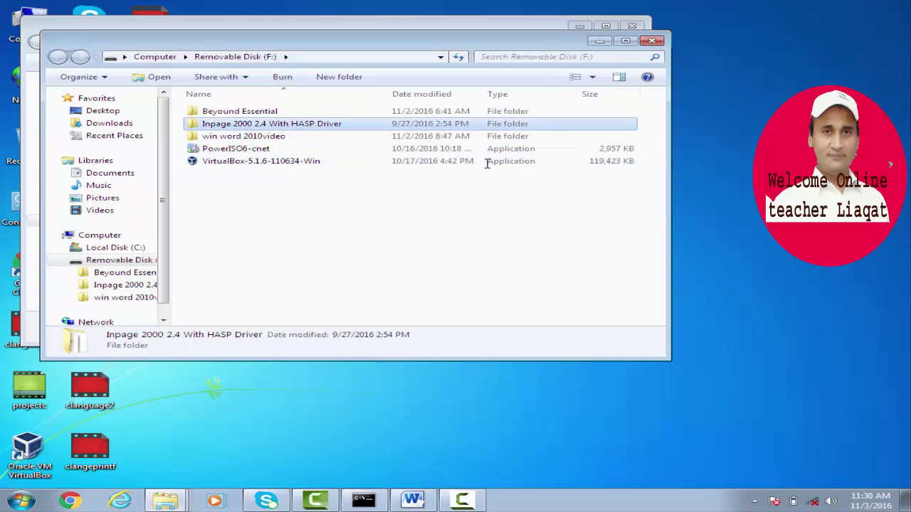
pyautogui.rightClick(255, 125)
pyautogui.press('Return')
pyautogui.hotkey('alt', 'F4')
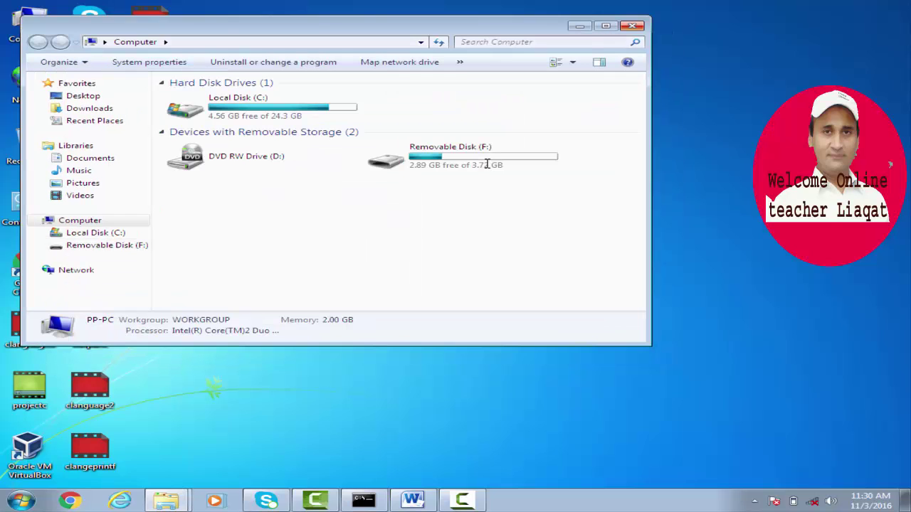
pyautogui.hotkey('alt', 'F4')
pyautogui.rightClick(487, 164)
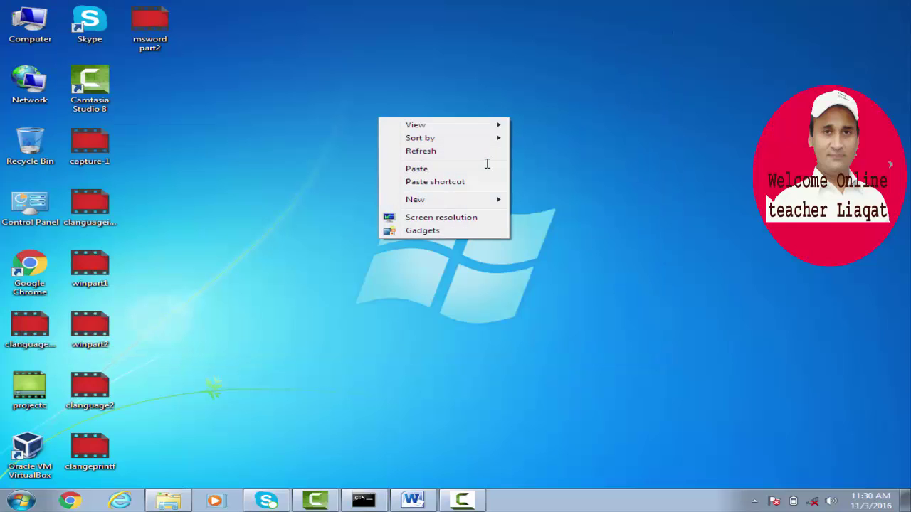
pyautogui.click(487, 164)
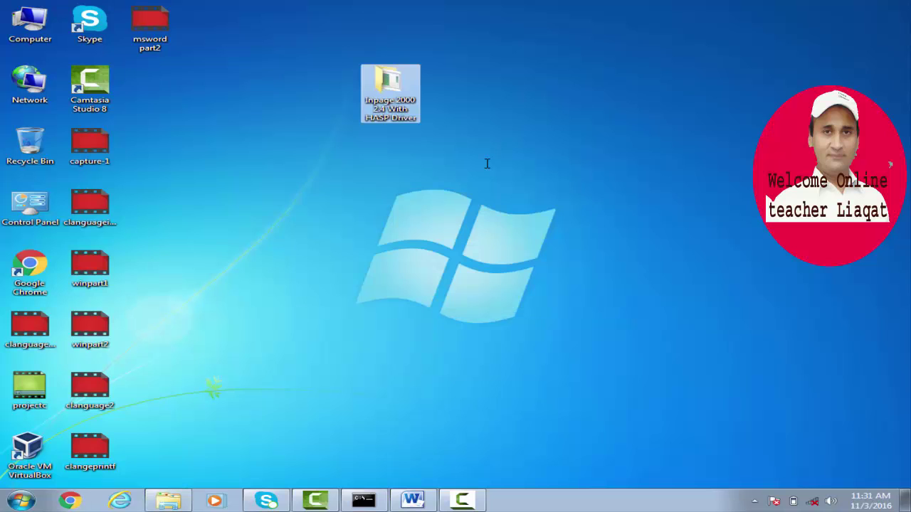
# - Open the copied Inpage 2000 2.4 With HASP Driver folder on the desktop and run its setup application
pyautogui.press('Return')
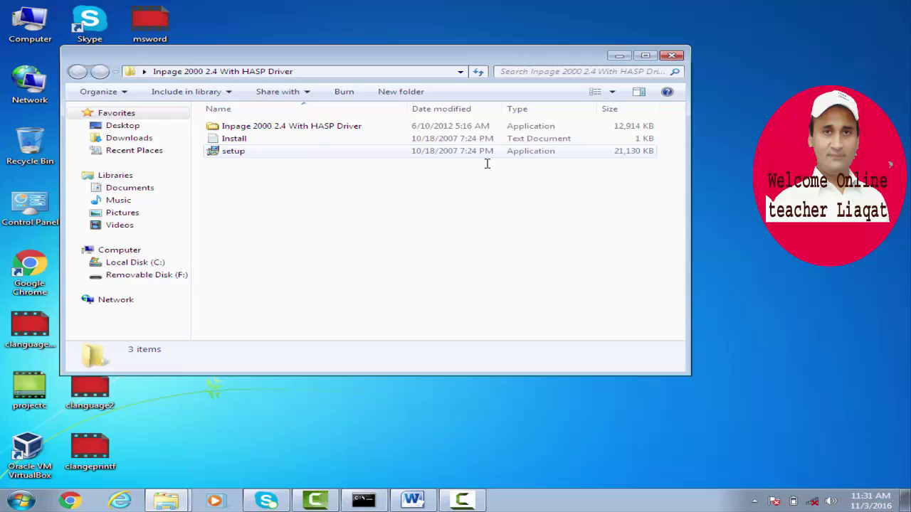
pyautogui.click(487, 164)
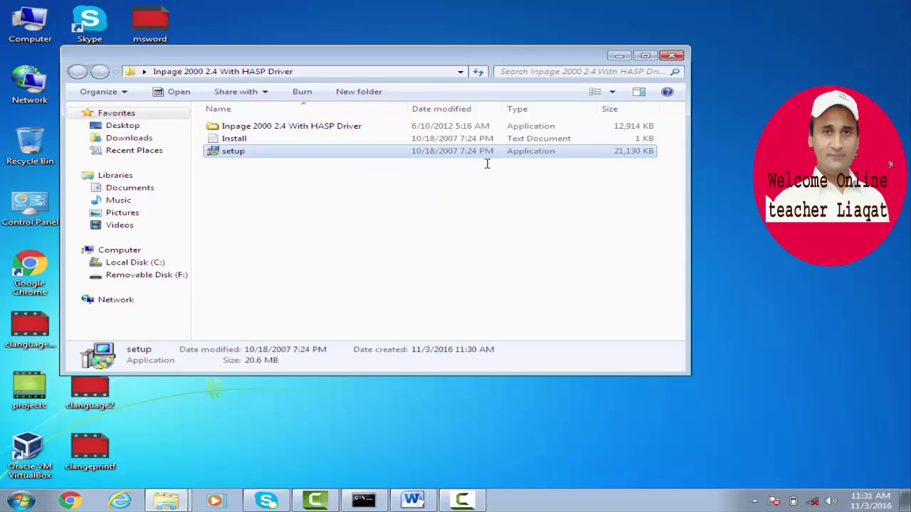
pyautogui.press('Return')
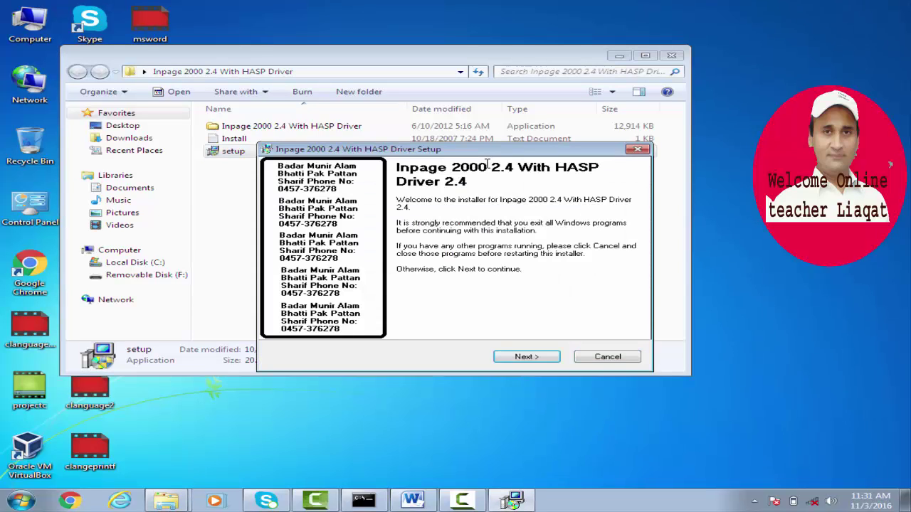
# - Continue past the installer's welcome page and agree to the terms of the license agreement
pyautogui.press('Return')
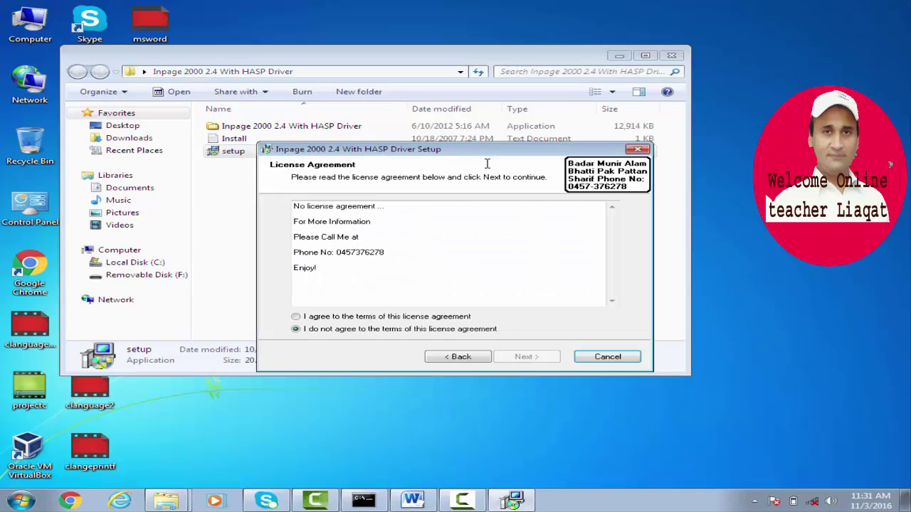
pyautogui.press('Up')
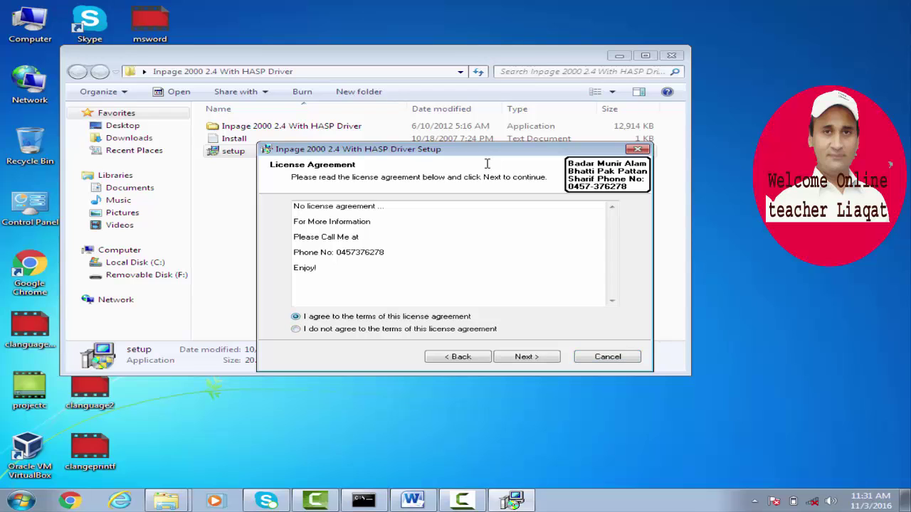
pyautogui.press('Return')
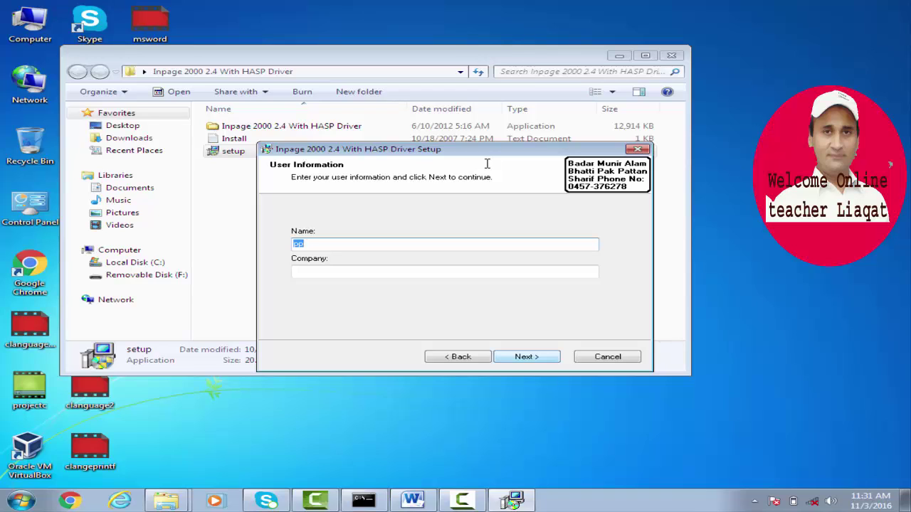
# - Keep the prefilled user name, enter MS as the company, and submit the user information
pyautogui.press('Return')
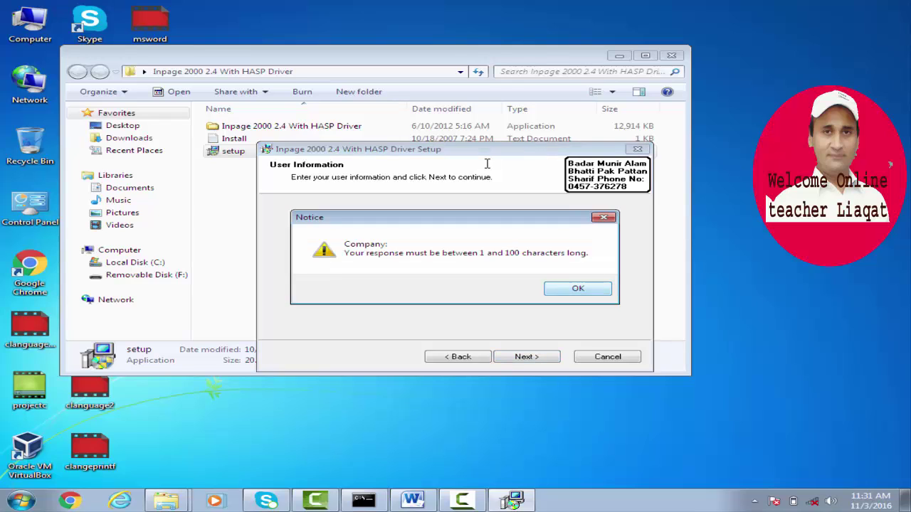
pyautogui.press('Return')
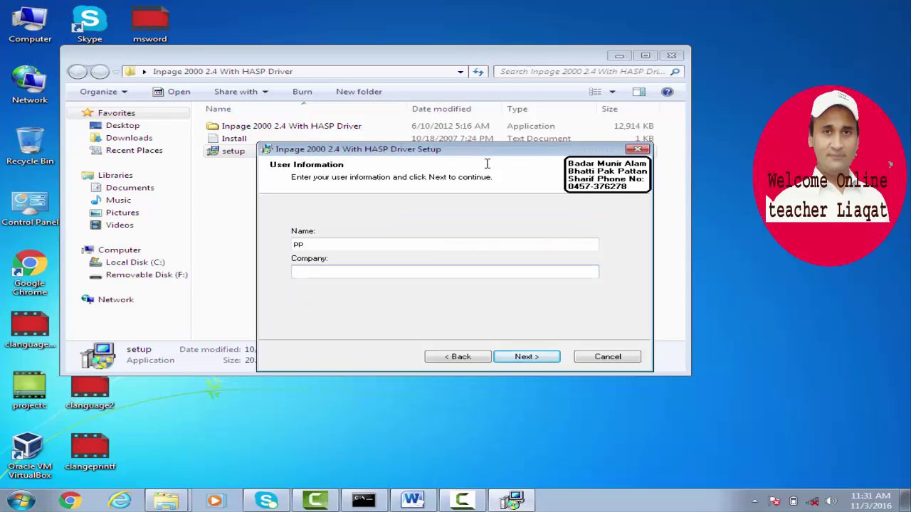
pyautogui.write('MS')
pyautogui.press('Return')
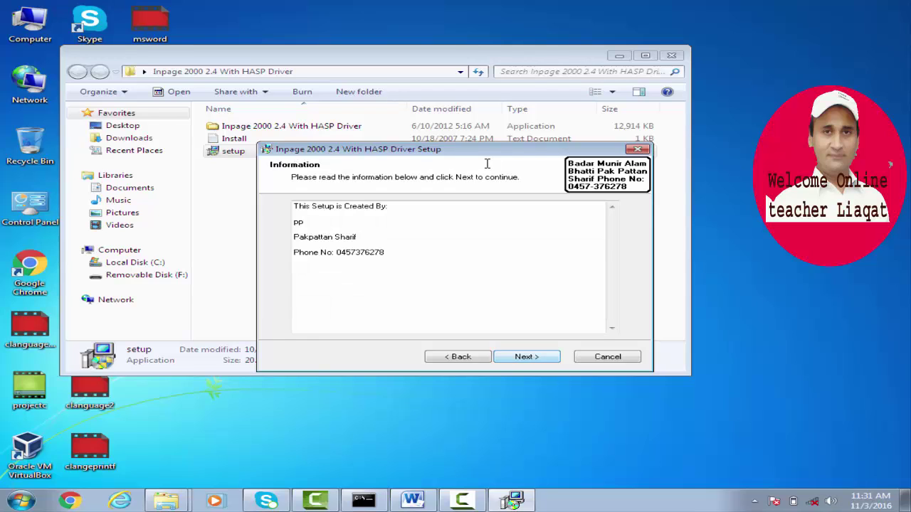
# - Install the software to C:\Program Files\Inpage 2000 2.4 With HASP Driver and finish the installer
pyautogui.press('Return')
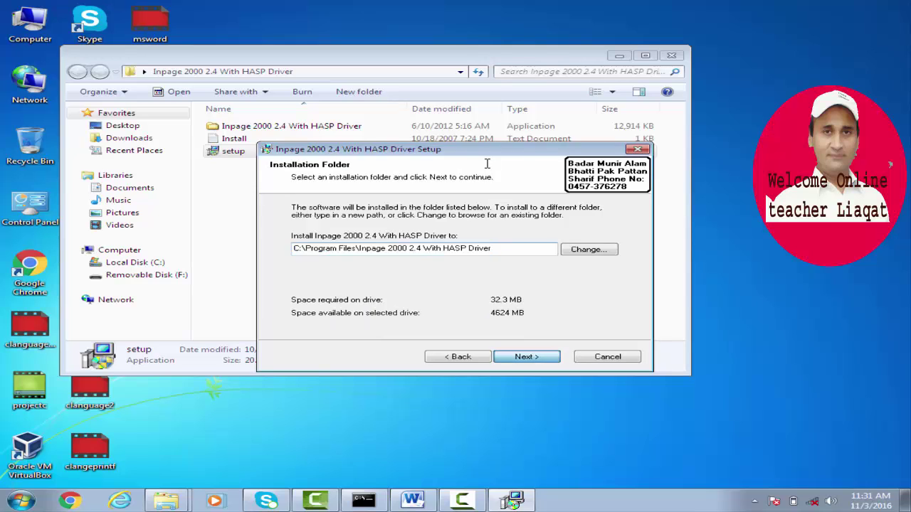
pyautogui.press('Return')
pyautogui.press('Return')
pyautogui.press('Return')
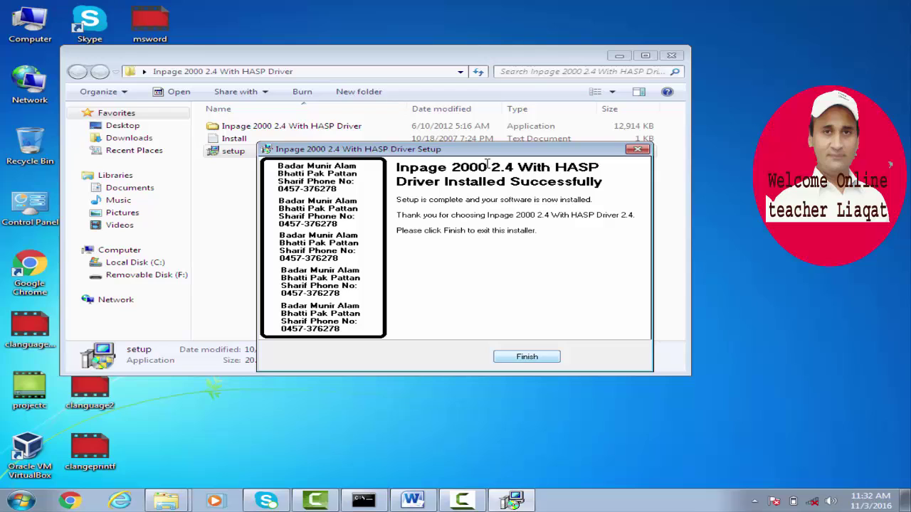
pyautogui.press('Return')
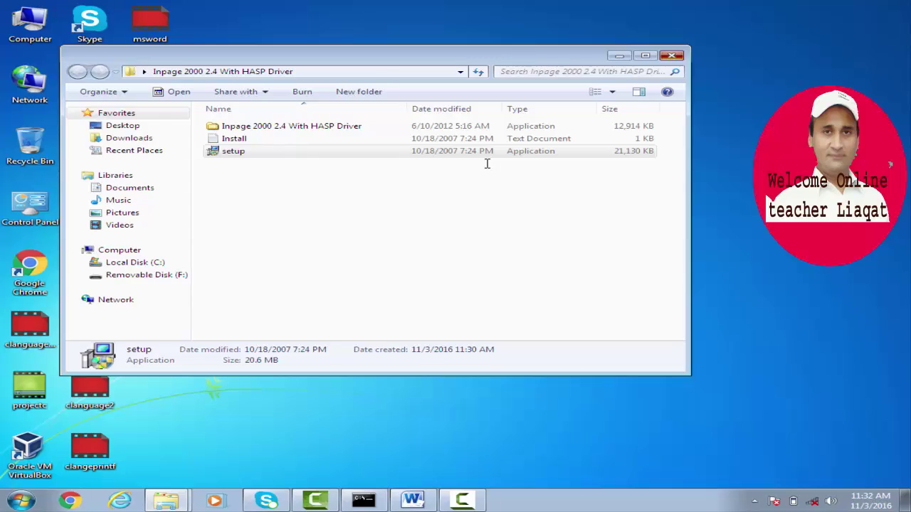
# - Close the setup folder and launch Inpage 2000 2.4 from its desktop shortcut
pyautogui.hotkey('alt', 'F4')
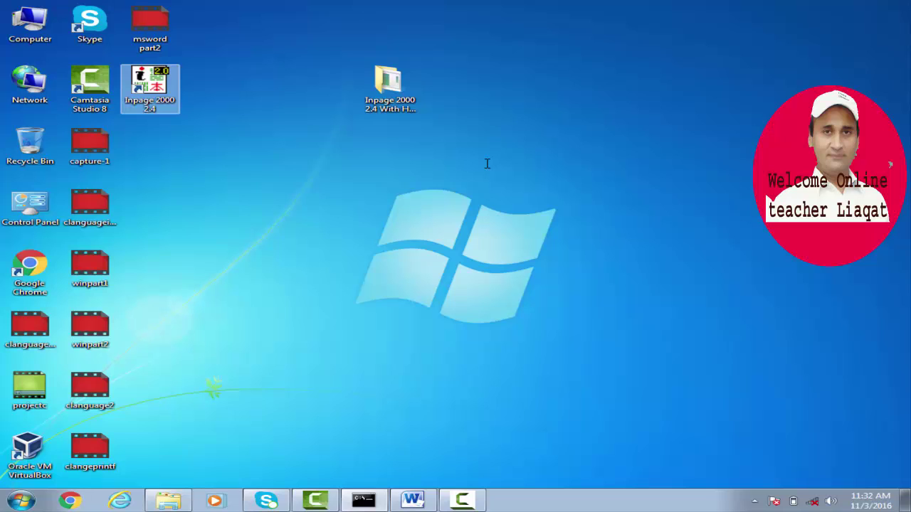
pyautogui.press('Return')
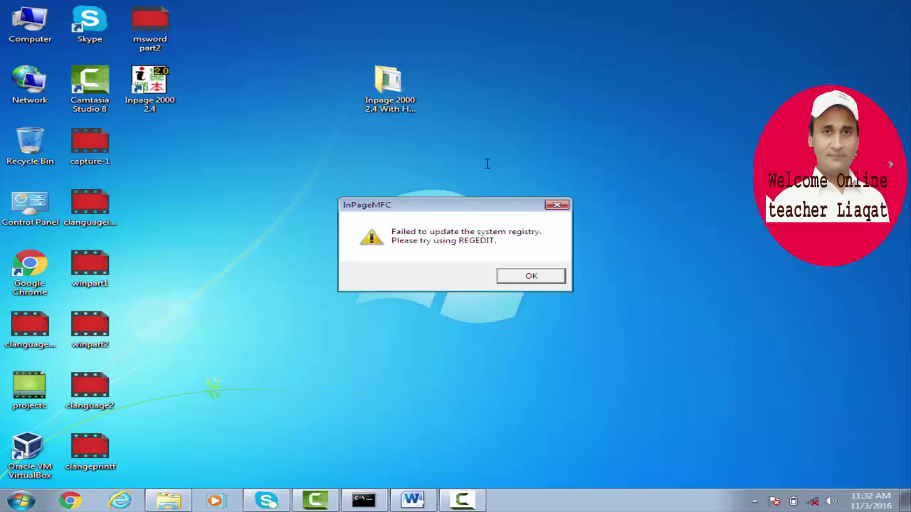
pyautogui.press('Return')
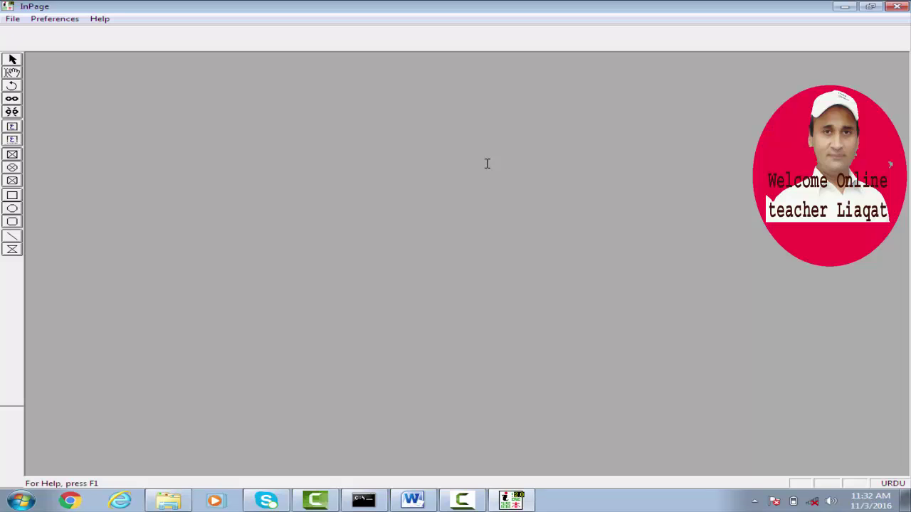
# - Create a new document with the default A4 210x297mm portrait, right-to-left page settings
pyautogui.press('alt')
pyautogui.press('f')
pyautogui.press('Down')
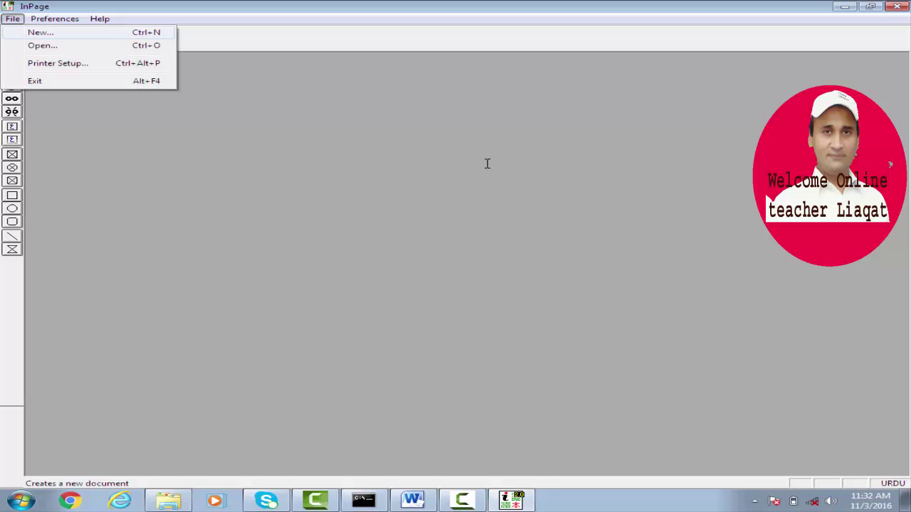
pyautogui.press('Return')
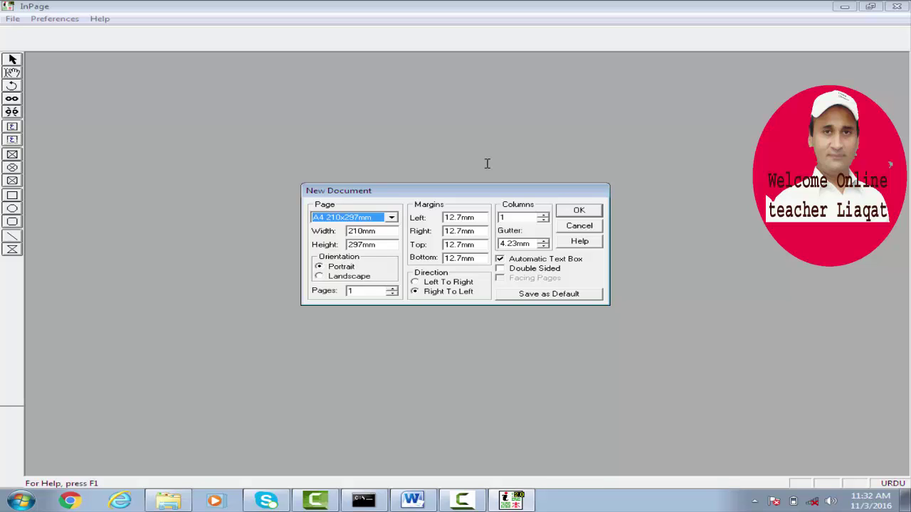
pyautogui.hotkey('alt', 'Down')
pyautogui.press('Escape')
pyautogui.press('Return')
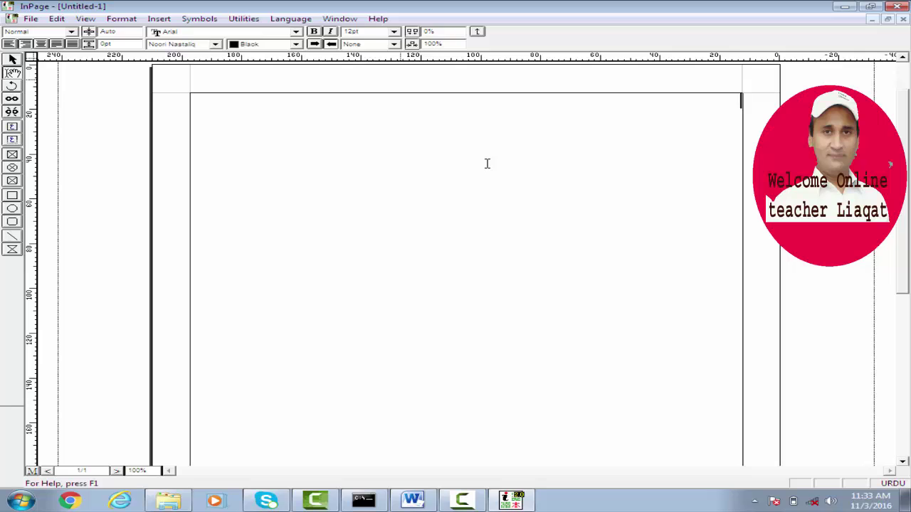
# - Set the font size for the new text to 18pt
pyautogui.hotkey('ctrl', 'shift', 'p')
pyautogui.press('Down')
pyautogui.press('Down')
pyautogui.press('Down')
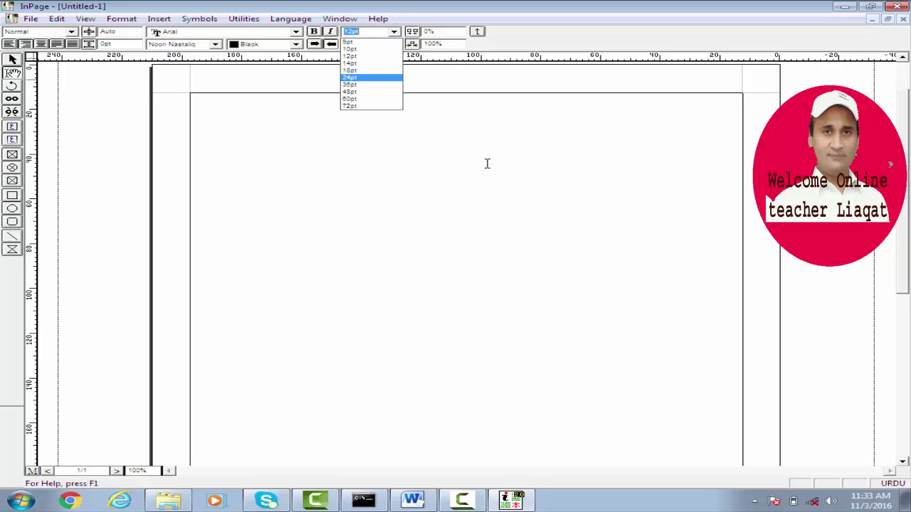
pyautogui.press('Up')
pyautogui.press('Return')
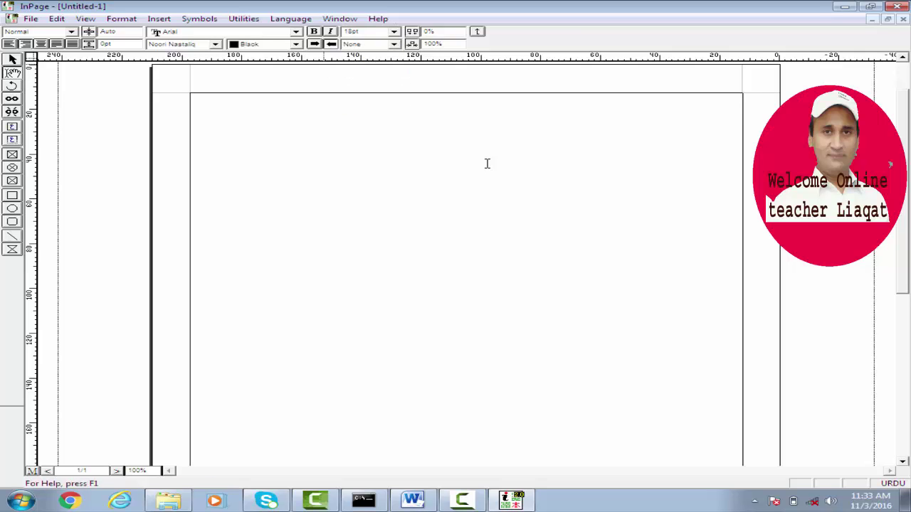
# - Set the text colour to Red
pyautogui.hotkey('ctrl', 'shift', 'c')
pyautogui.hotkey('alt', 'Down')
pyautogui.press('Down')
pyautogui.press('Down')
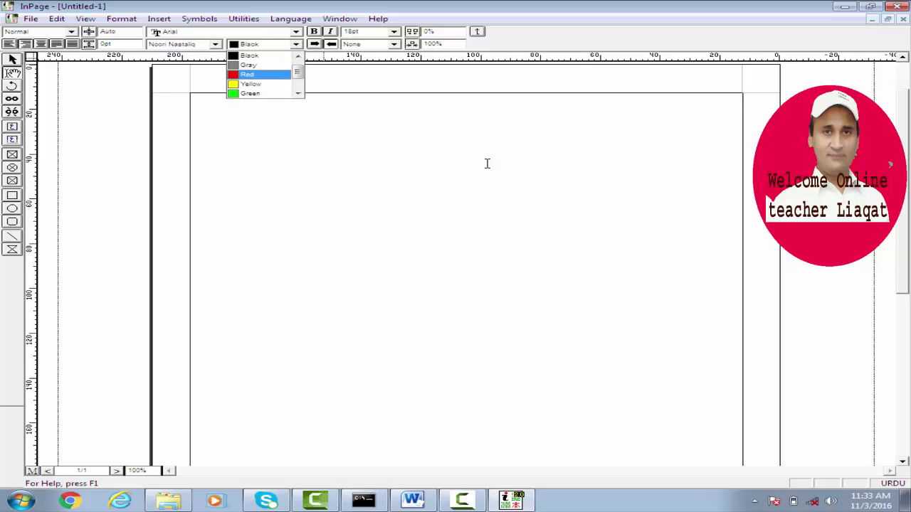
pyautogui.press('Return')
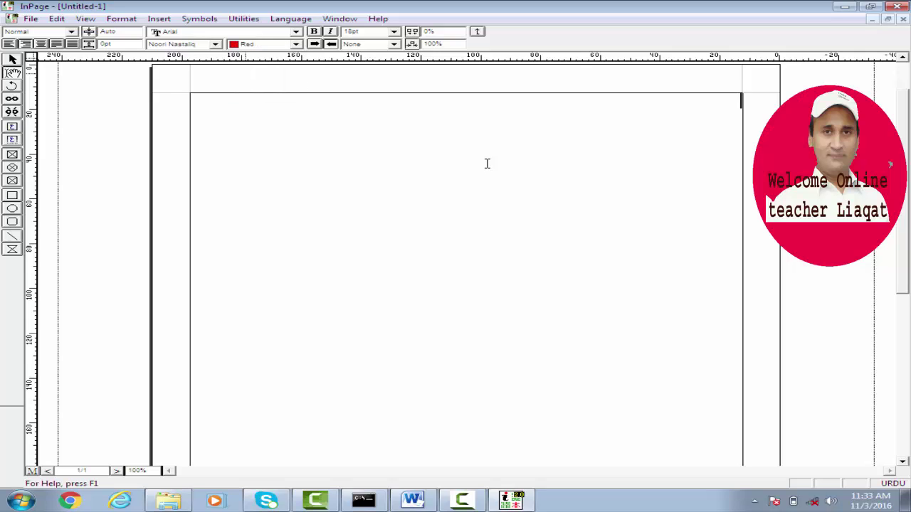
# - Set the font for the new text to Algerian
pyautogui.hotkey('ctrl', 'shift', 'f')
pyautogui.press('Down')
pyautogui.press('Down')
pyautogui.press('Down')
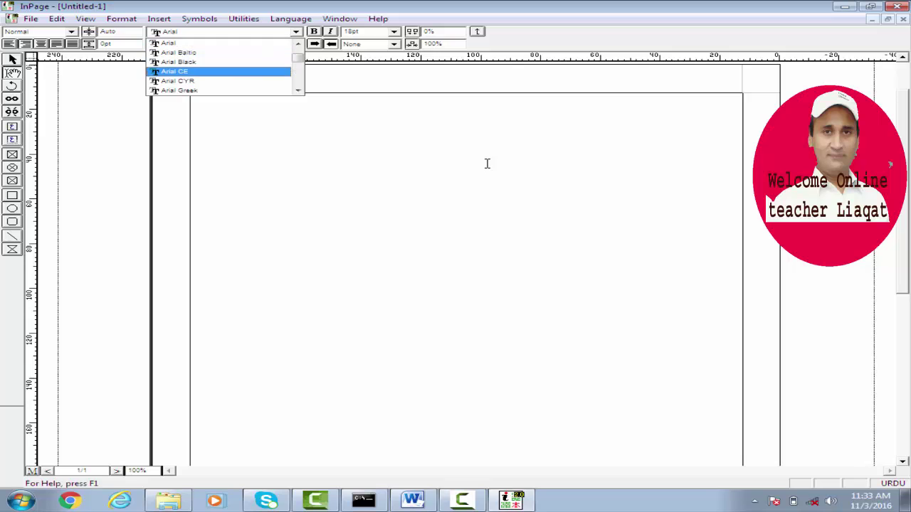
pyautogui.press('Down')
pyautogui.scroll(-2, 487, 164)
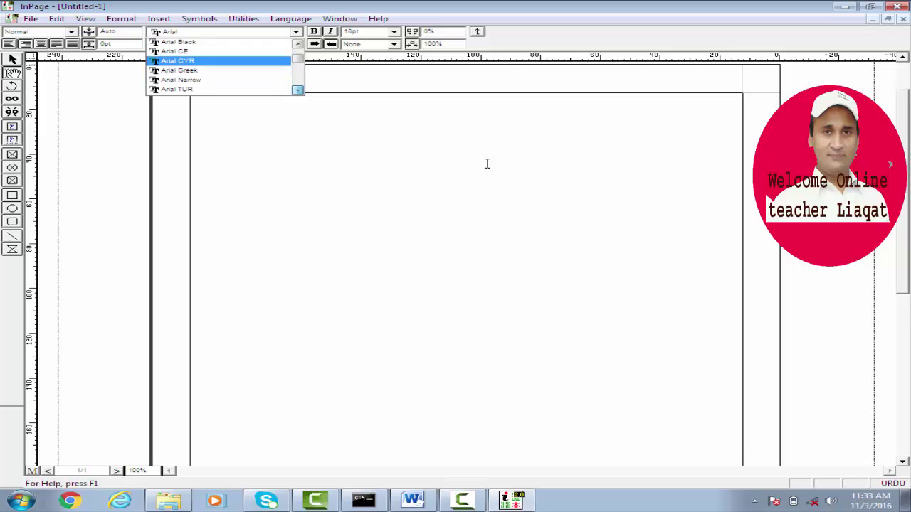
pyautogui.scroll(-5, 487, 164)
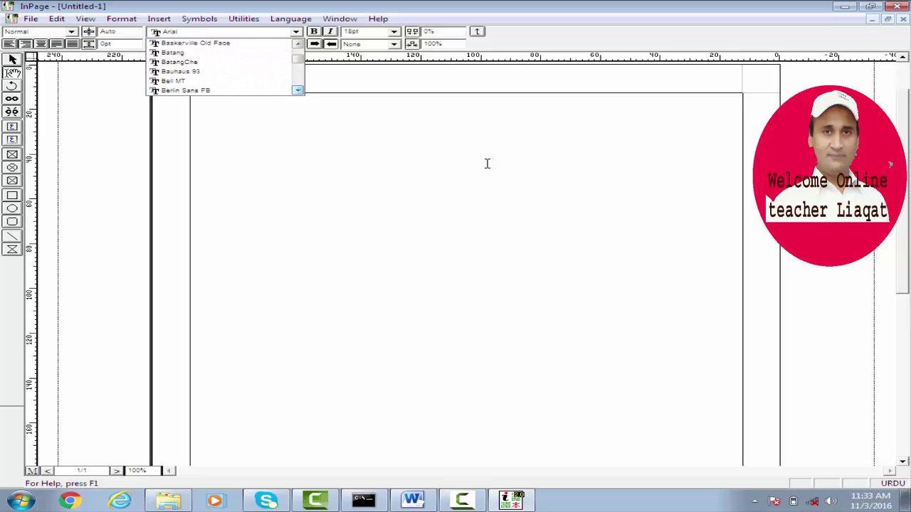
pyautogui.scroll(10, 486, 164)
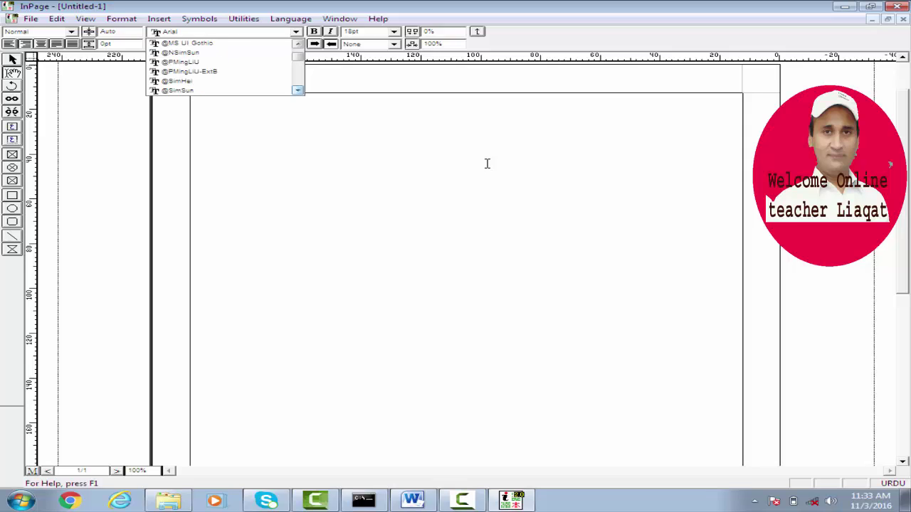
pyautogui.scroll(-8, 487, 164)
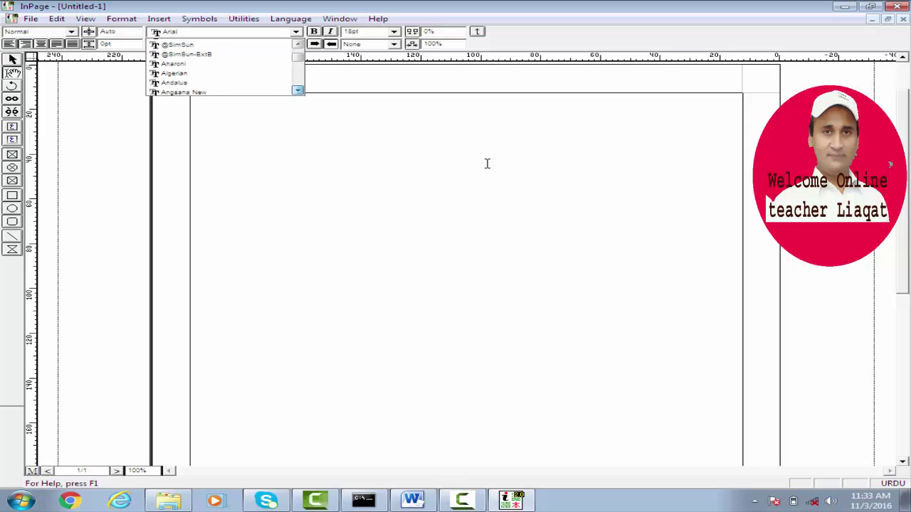
pyautogui.press('Down')
pyautogui.press('Down')
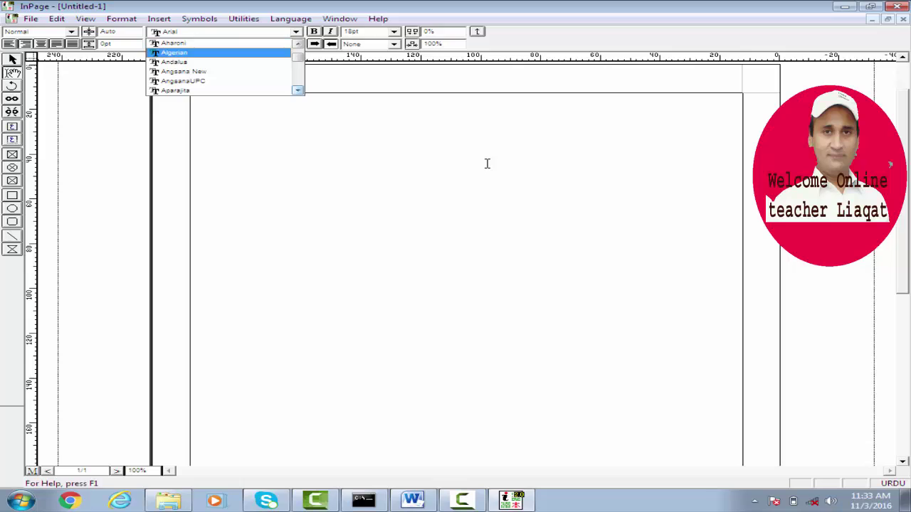
pyautogui.press('Return')
# - Insert four blank lines above the first line of text
pyautogui.press('Return')
pyautogui.press('Return')
pyautogui.press('Return')
pyautogui.press('Return')
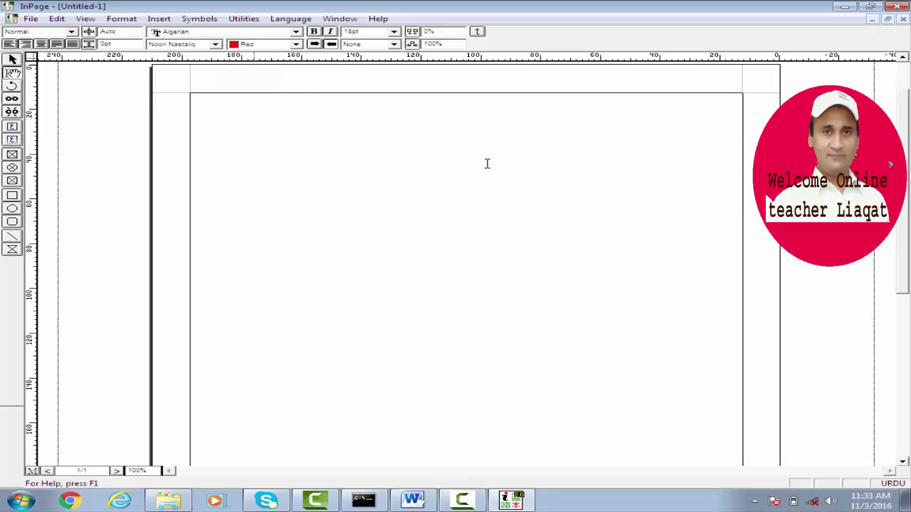
# - Try typing a short name in Urdu with the current keyboard layout and erase it
pyautogui.write('لیاقت')
pyautogui.press('BackSpace')
pyautogui.press('BackSpace')
pyautogui.press('BackSpace')
pyautogui.press('BackSpace')
pyautogui.press('BackSpace')
pyautogui.hotkey('alt', 'e')
# - Switch to the Word notes and add the line "Set keyboard" below "Insert USB"
pyautogui.hotkey('alt', 'Tab')
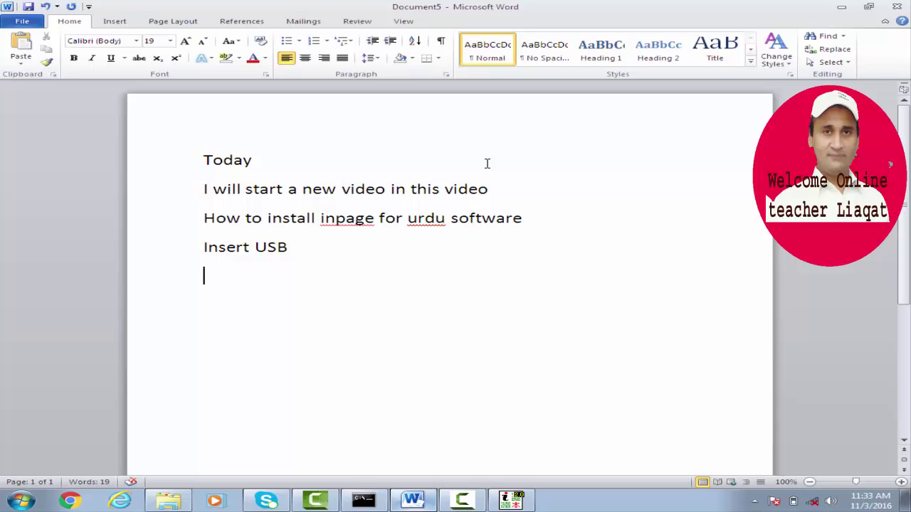
pyautogui.write('Set key')
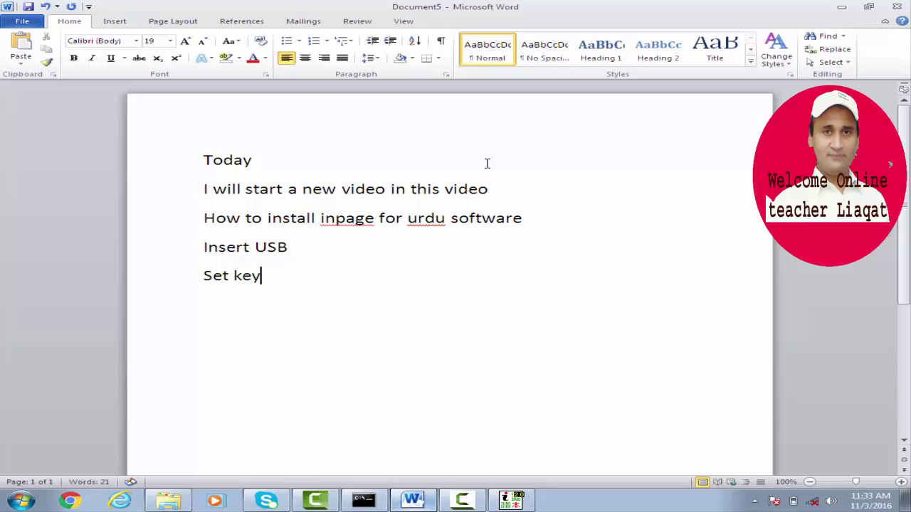
pyautogui.write('board')
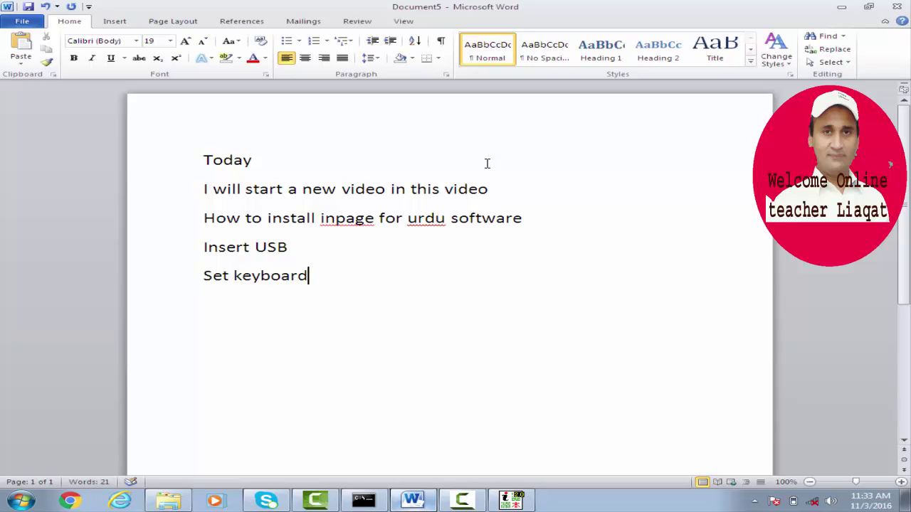
pyautogui.press('Return')
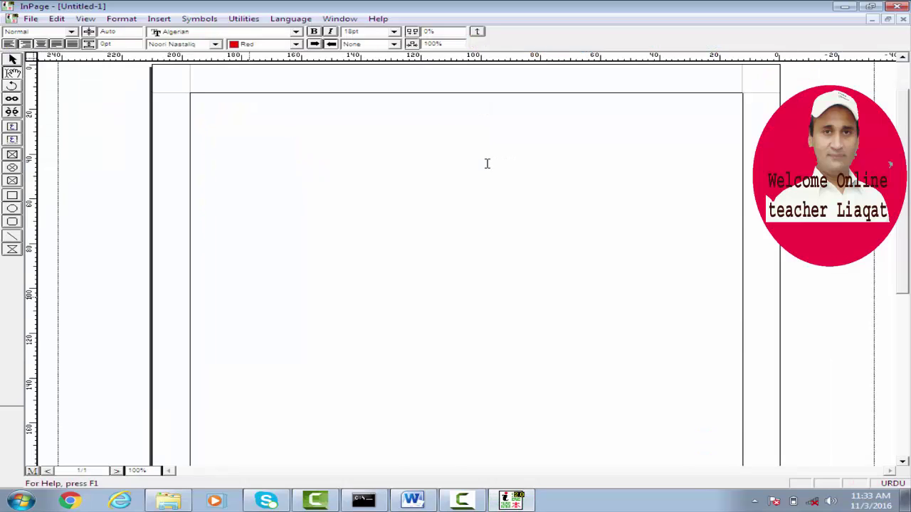
# - Switch back to InPage and open the Keyboard Preferences
pyautogui.hotkey('alt', 'e')
pyautogui.press('Down')
pyautogui.press('Down')
pyautogui.press('Down')
pyautogui.press('Down')
pyautogui.press('Down')
pyautogui.press('Down')
pyautogui.press('Down')
pyautogui.press('Down')
pyautogui.press('Down')
pyautogui.press('Down')
pyautogui.press('Down')
pyautogui.press('Down')
pyautogui.press('Down')
pyautogui.press('Down')
pyautogui.press('Down')
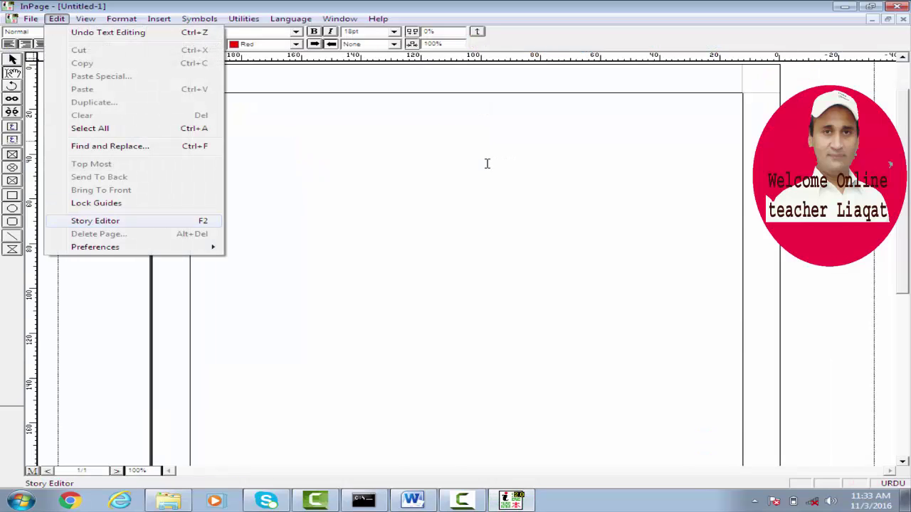
pyautogui.press('Right')
pyautogui.press('Down')
pyautogui.press('Down')
pyautogui.press('Down')
pyautogui.press('Down')
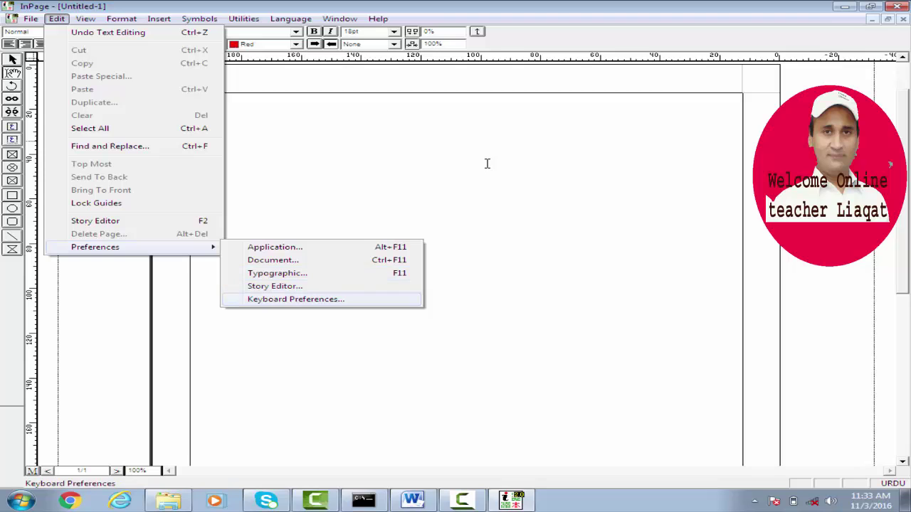
pyautogui.press('Return')
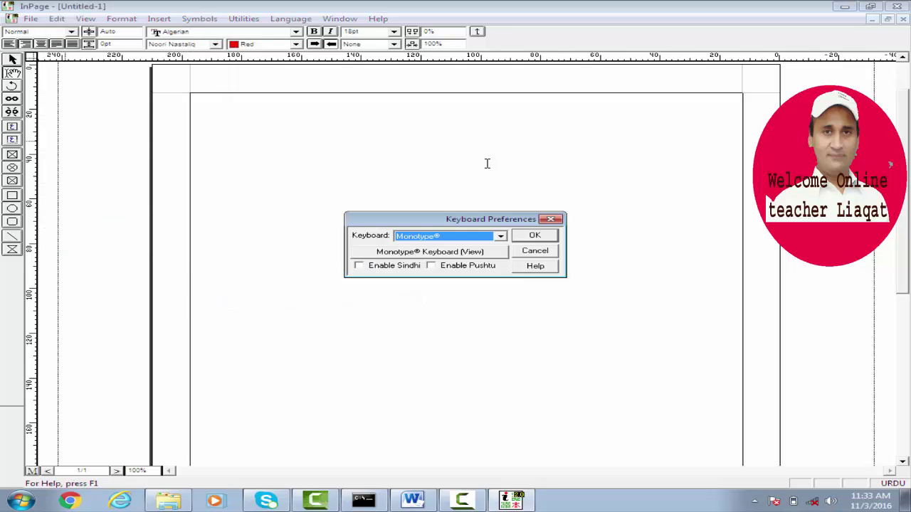
# - View the Monotype keyboard layout chart, then close it
pyautogui.press('Tab')
pyautogui.press('Return')
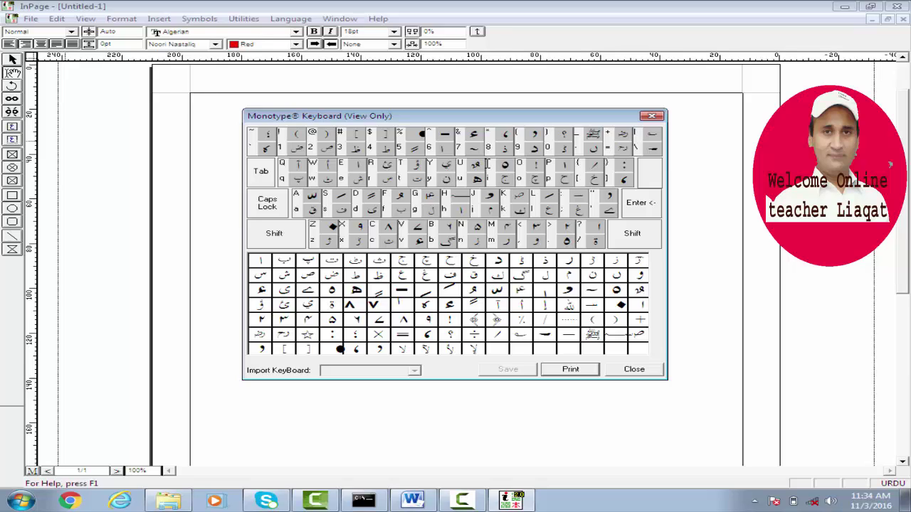
pyautogui.press('Tab')
pyautogui.press('Return')
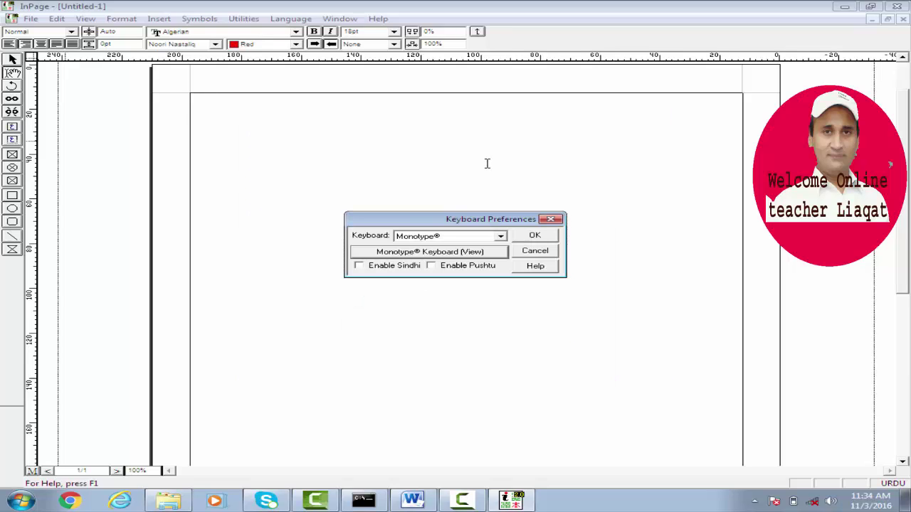
# - Set the keyboard layout to Phonetic and apply the preference
pyautogui.hotkey('alt', 'Down')
pyautogui.press('Down')
pyautogui.press('Down')
pyautogui.press('Down')
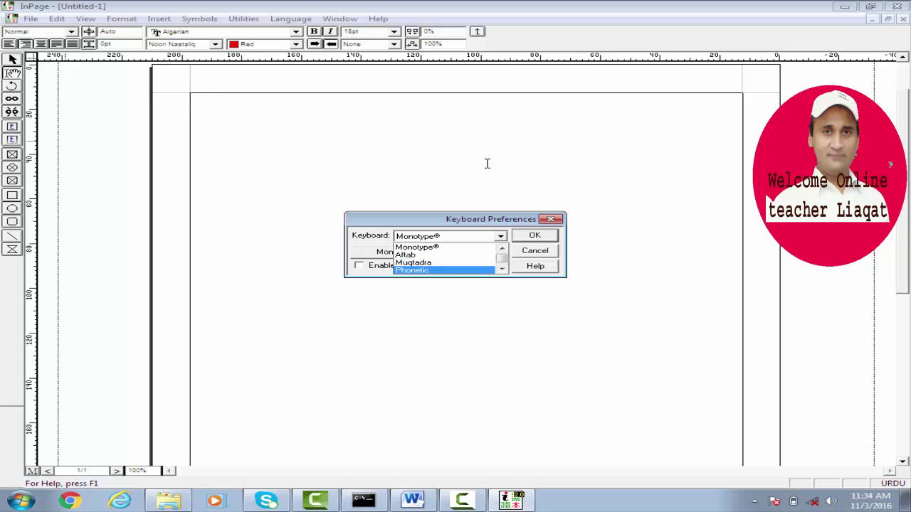
pyautogui.press('Return')
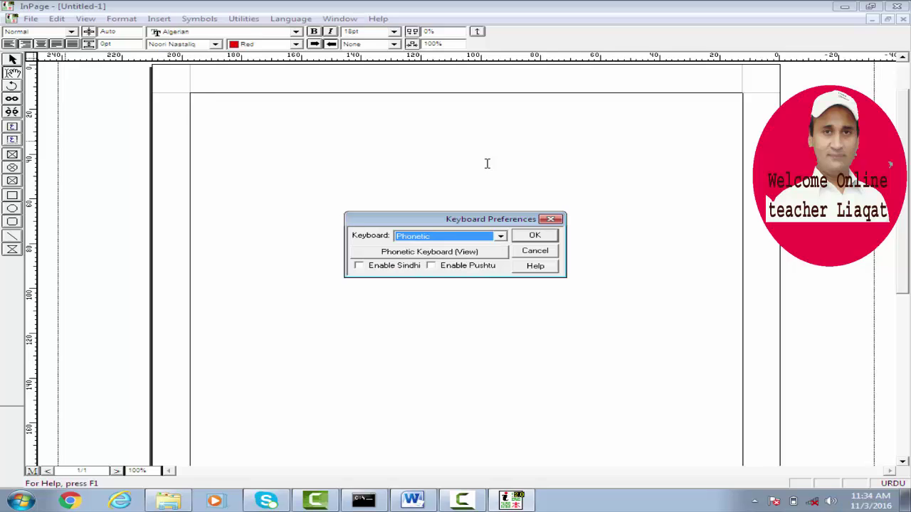
pyautogui.press('Return')
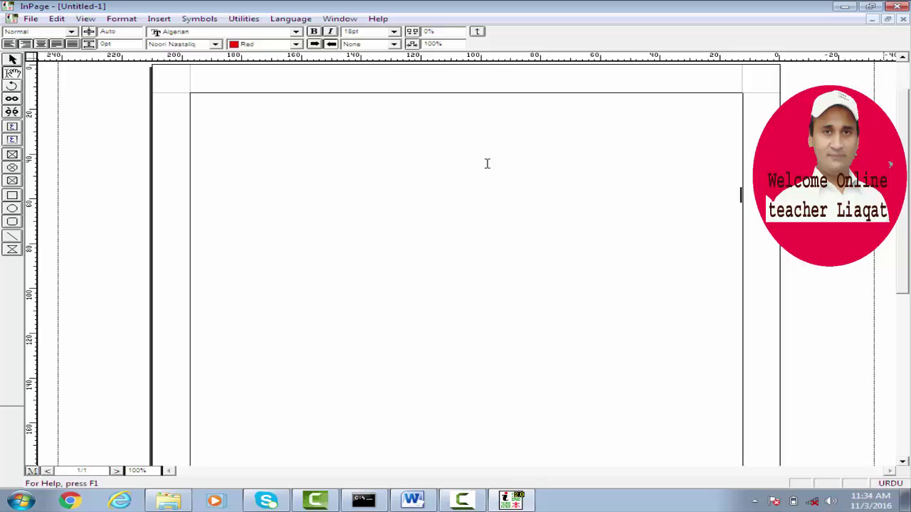
# - Try typing an Urdu test word with the Phonetic layout and erase it
pyautogui.hotkey('ctrl', 'space')
pyautogui.hotkey('ctrl', 'space')
pyautogui.write('مجموعہ')
pyautogui.press('BackSpace')
pyautogui.press('BackSpace')
pyautogui.press('BackSpace')
pyautogui.press('BackSpace')
pyautogui.press('BackSpace')
pyautogui.press('BackSpace')
# - Switch the typing language to English and write "WELCOME Sir" followed by the teacher's name
pyautogui.hotkey('ctrl', 'space')
pyautogui.write('WELCOME')
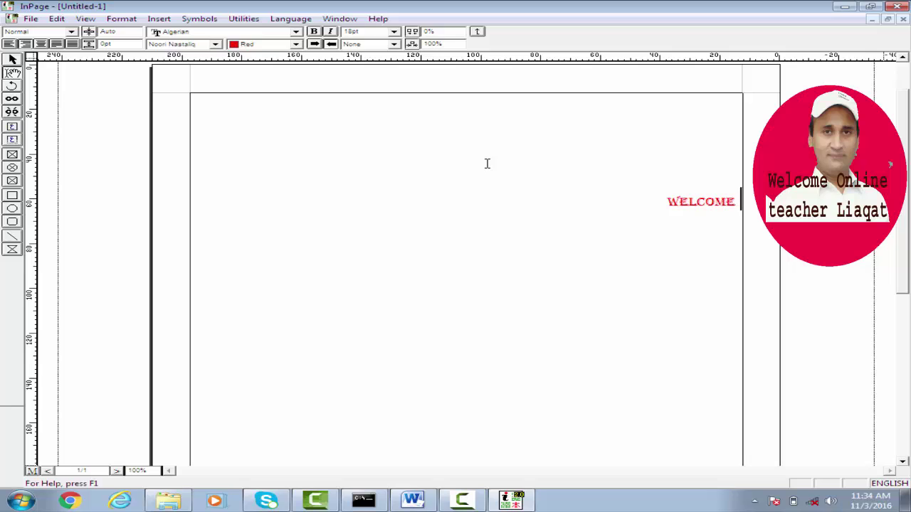
pyautogui.write(' Sir Liaqat')
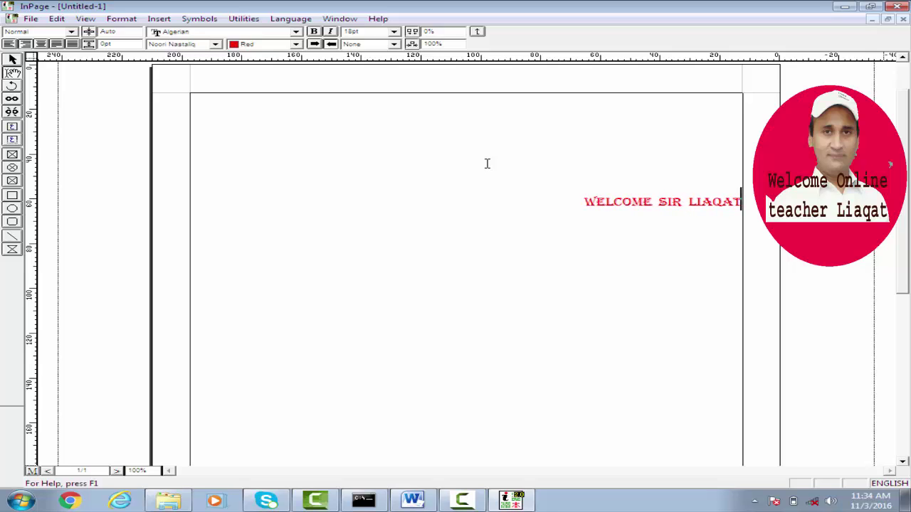
# - On a new line, switch the typing language to Urdu and write "سر" followed by the teacher's name
pyautogui.press('Return')
pyautogui.hotkey('ctrl', 'space')
pyautogui.write('ر')
pyautogui.write('ر ل')
pyautogui.write('ی')
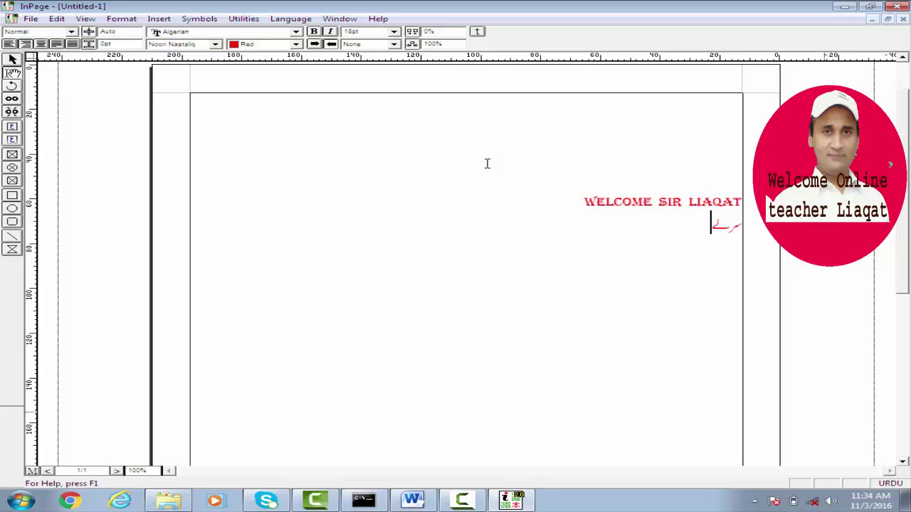
pyautogui.write('اقت')
# - Write the Urdu sentence "ھمارا ملک پاکستان ھے" on a new line, indented toward the middle of the page
pyautogui.press('Return')
pyautogui.write('حمار')
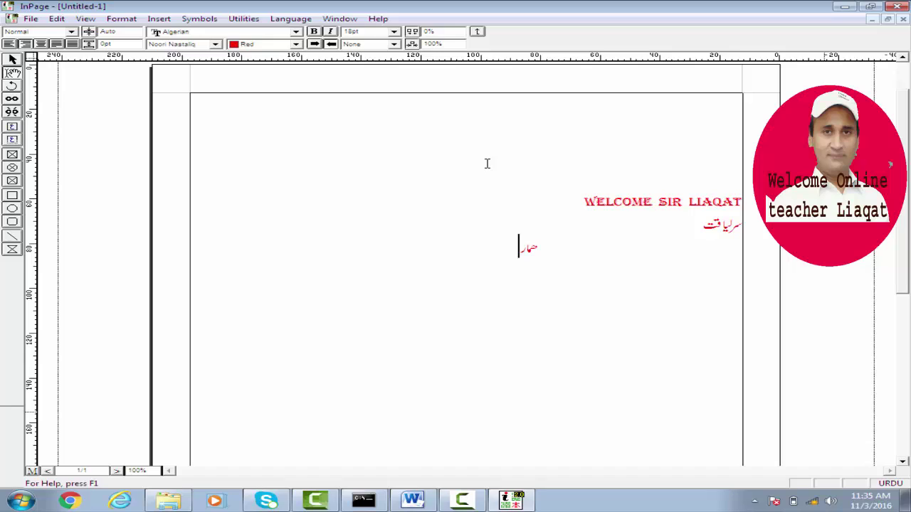
pyautogui.write('ا ملک پاکستان')
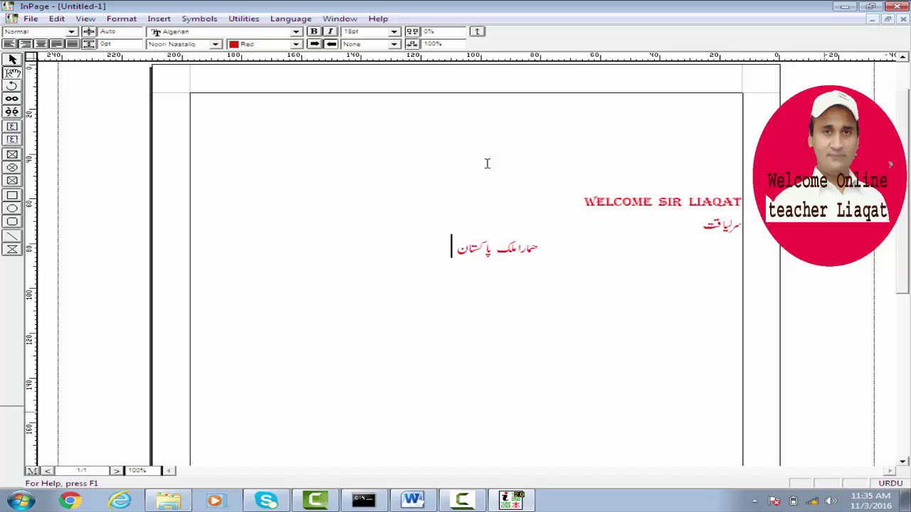
pyautogui.write(' ہے')
# - Set the font size of the sentence "ھمارا ملک پاکستان ھے" to 48pt
pyautogui.hotkey('ctrl', 'a')
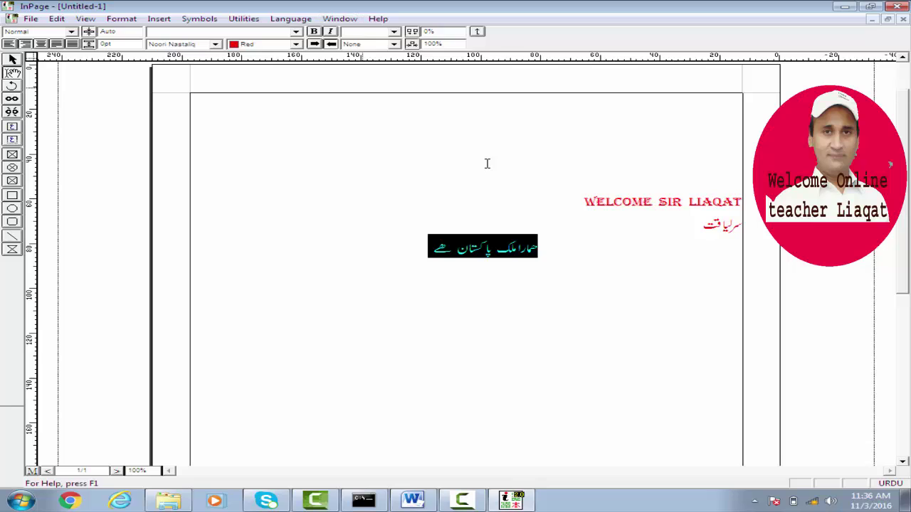
pyautogui.hotkey('alt', 'Down')
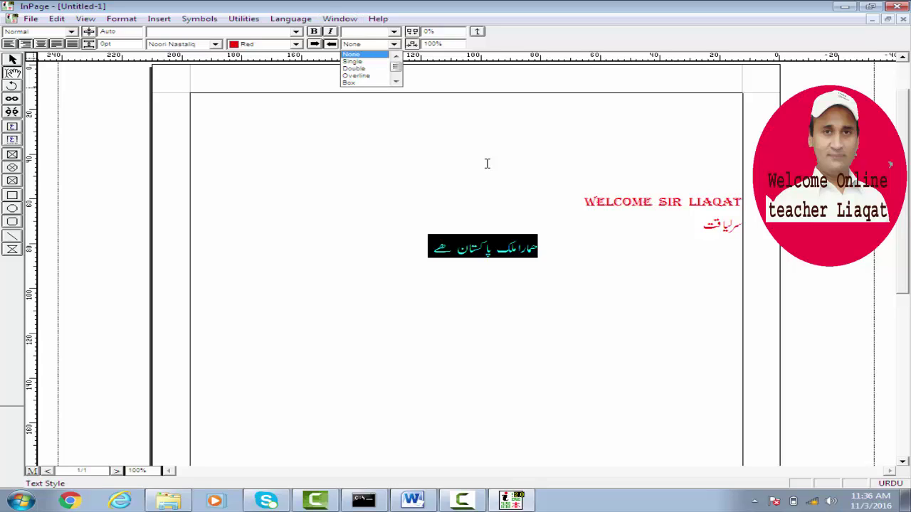
pyautogui.press('Return')
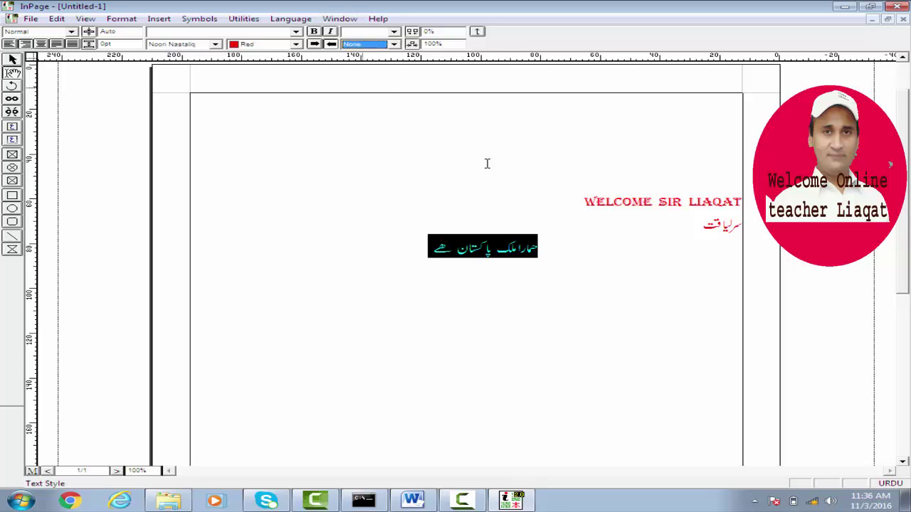
pyautogui.hotkey('alt', 'Down')
pyautogui.press('Down')
pyautogui.press('Down')
pyautogui.press('Down')
pyautogui.press('Down')
pyautogui.press('Down')
pyautogui.press('Down')
pyautogui.press('Down')
pyautogui.press('Down')
pyautogui.press('Return')
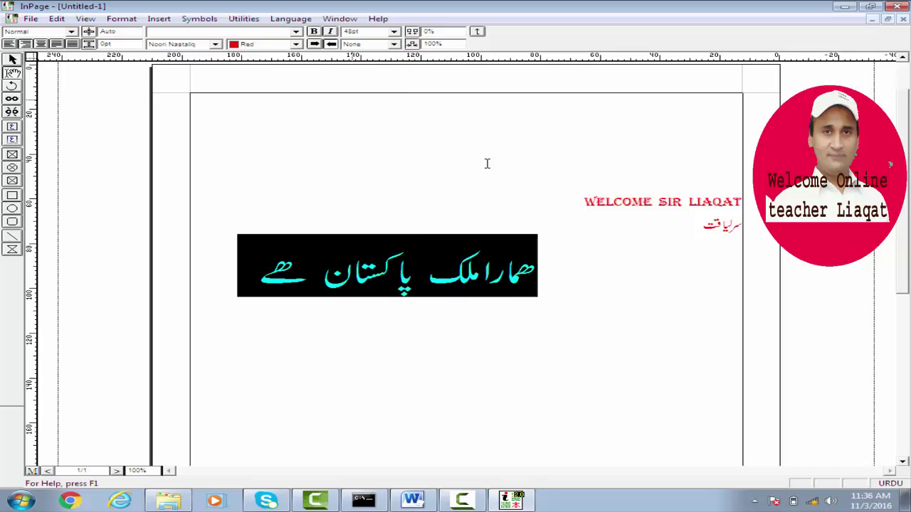
pyautogui.press('Right')
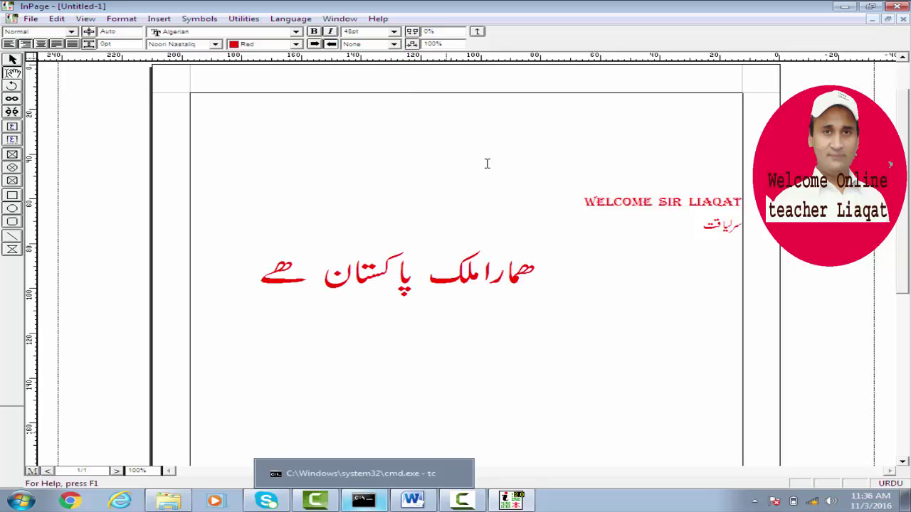
# - Open the Keyboard Preferences again
pyautogui.press('alt')
pyautogui.press('Right')
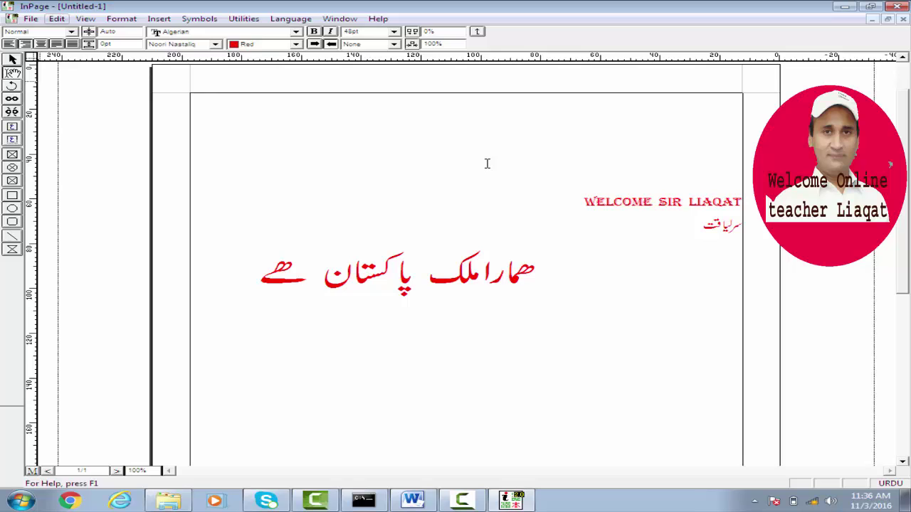
pyautogui.press('Down')
pyautogui.press('Down')
pyautogui.press('Down')
pyautogui.press('Down')
pyautogui.press('Down')
pyautogui.press('Down')
pyautogui.press('Down')
pyautogui.press('Right')
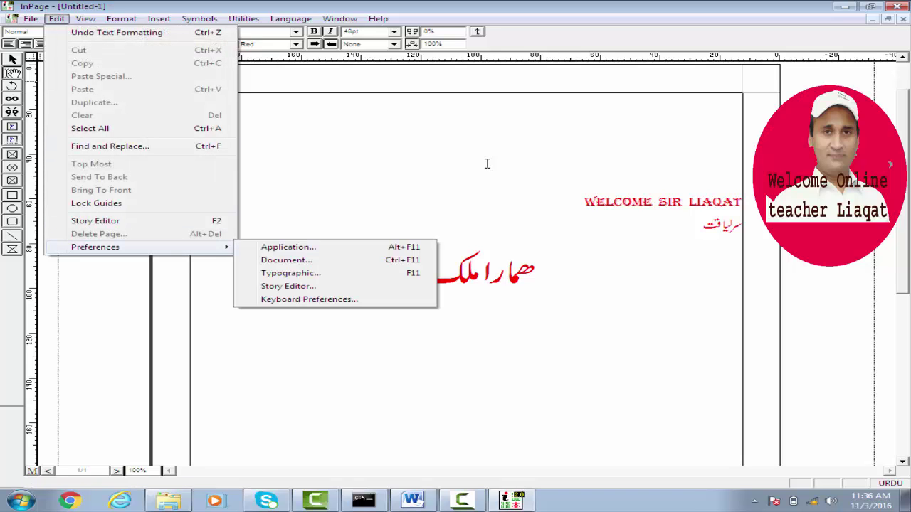
pyautogui.press('Down')
pyautogui.press('Down')
pyautogui.press('Down')
pyautogui.press('Down')
pyautogui.press('Down')
pyautogui.press('Return')
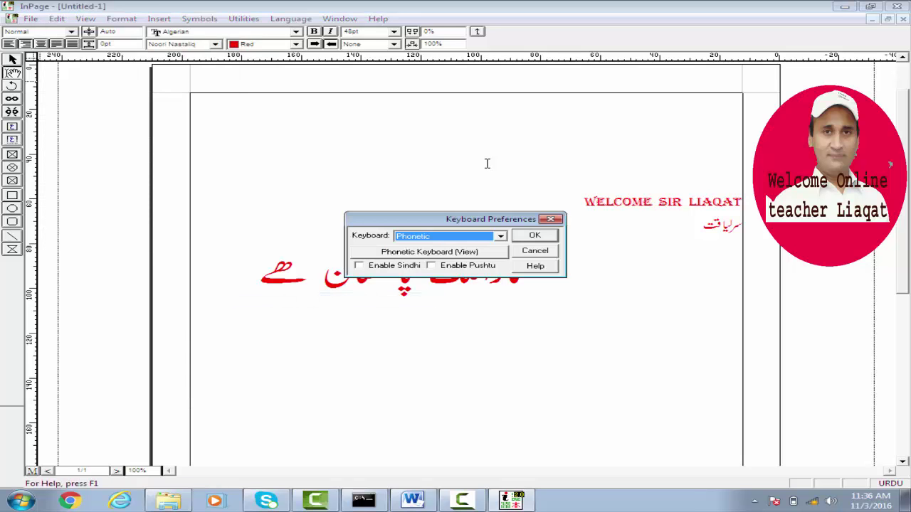
# - Browse the available keyboard layouts, keep Phonetic selected, and display the Phonetic keyboard chart
pyautogui.hotkey('alt', 'Down')
pyautogui.press('Down')
pyautogui.press('Down')
pyautogui.press('Down')
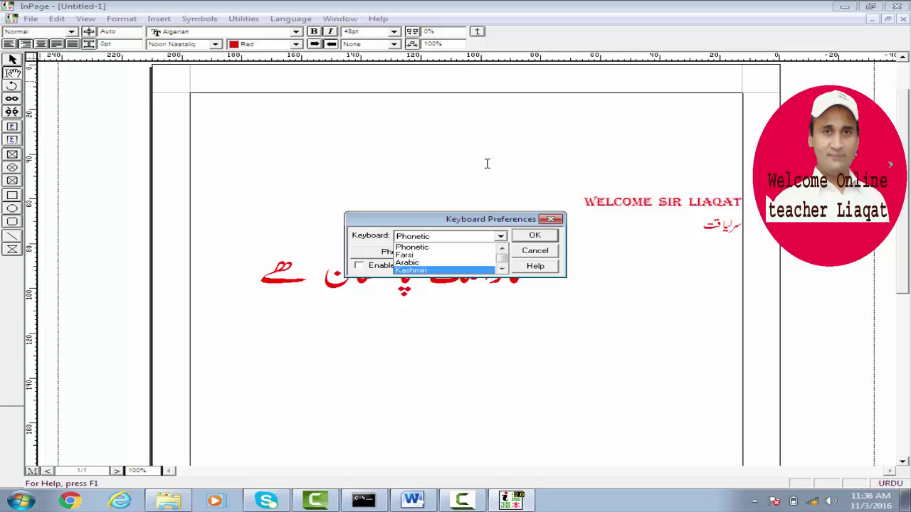
pyautogui.press('Up')
pyautogui.press('Up')
pyautogui.press('Up')
pyautogui.press('Return')
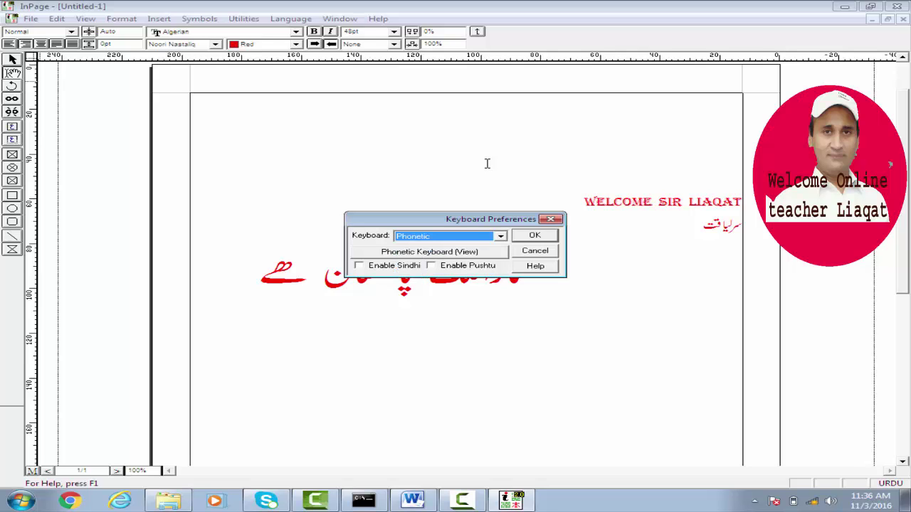
pyautogui.press('Tab')
pyautogui.press('Return')
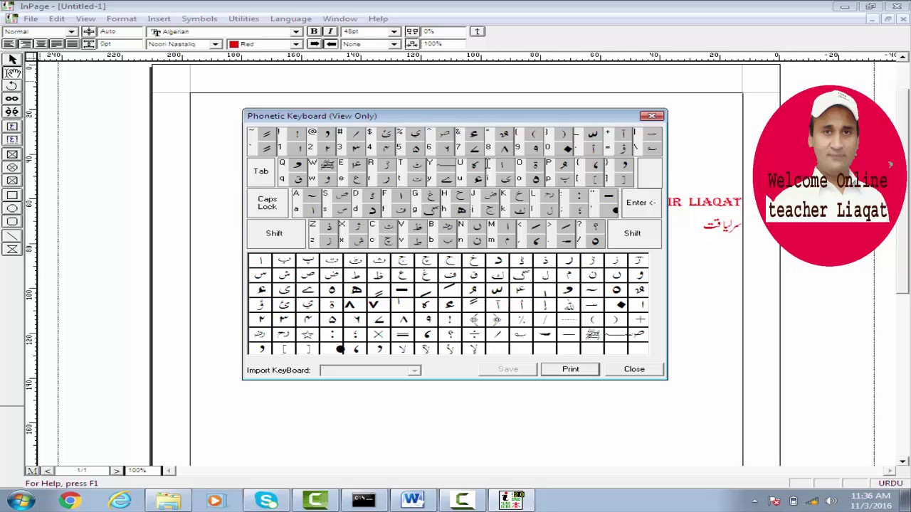
# - Close the Phonetic keyboard chart and the Keyboard Preferences, keeping Phonetic as the keyboard
pyautogui.hotkey('ctrl', 'p')
pyautogui.press('Escape')
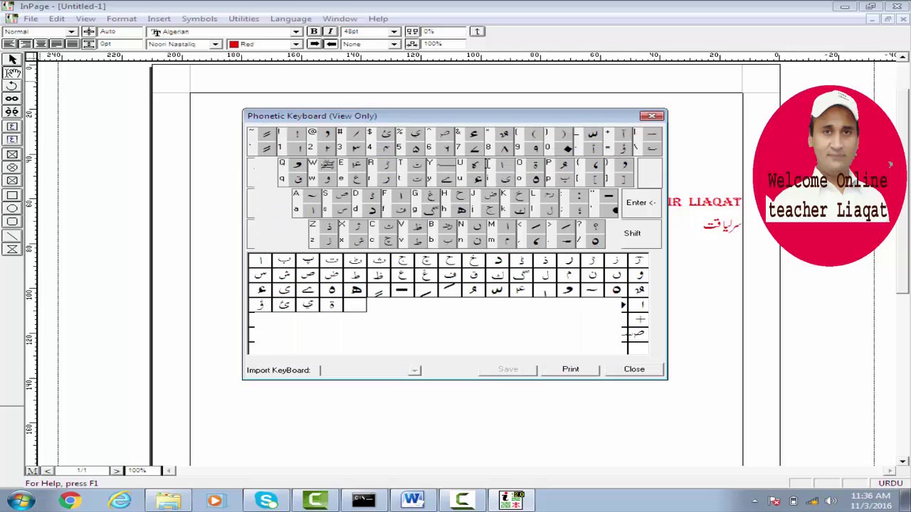
pyautogui.press('Escape')
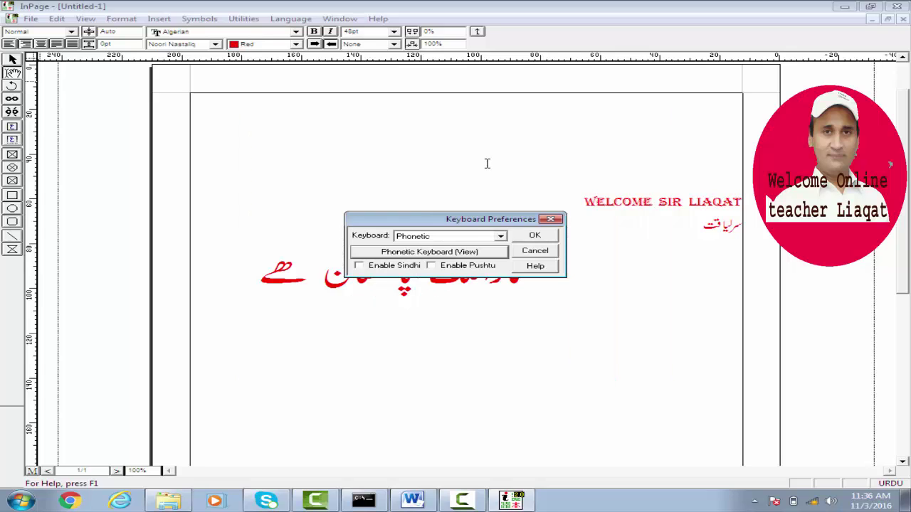
pyautogui.press('Return')
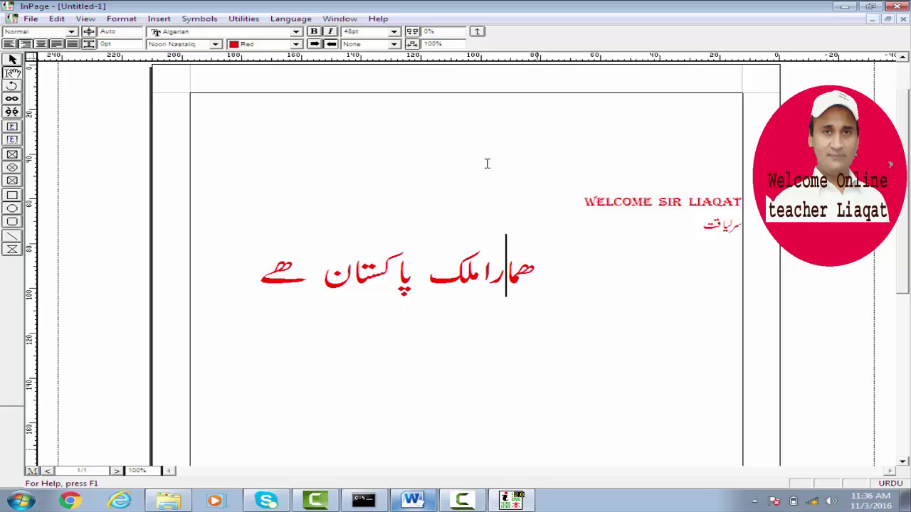
# - Switch to the notes document in Microsoft Word and write "Please subscribe my channel" on the empty line below "Set keyboard"
pyautogui.hotkey('alt', 'Tab')
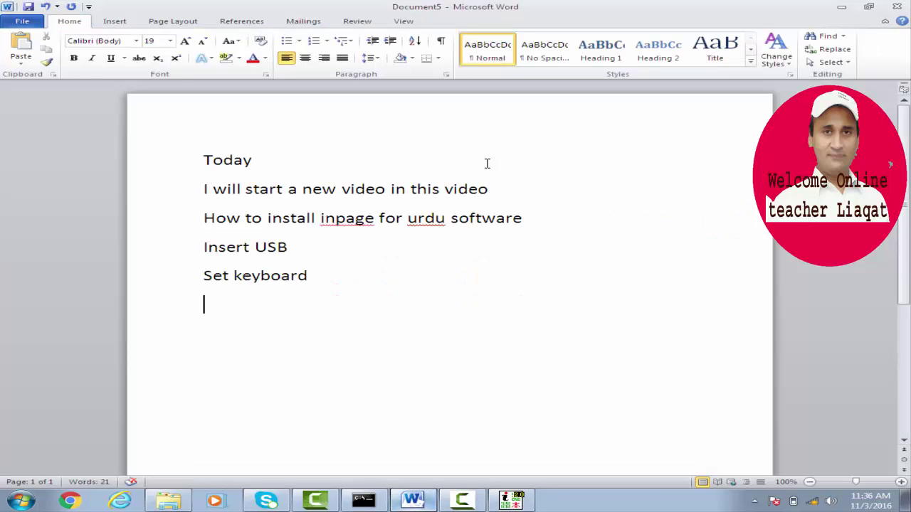
pyautogui.write('please su')
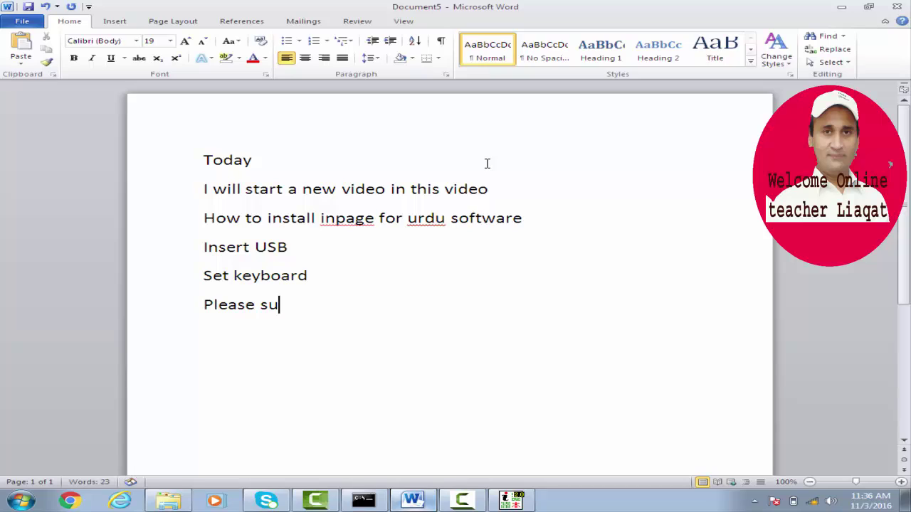
pyautogui.write('bscribe my')
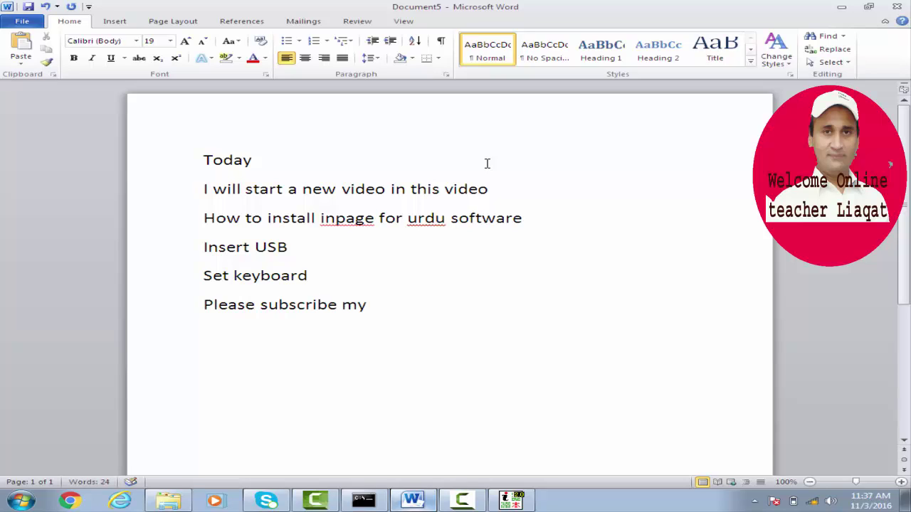
pyautogui.write(' channel')
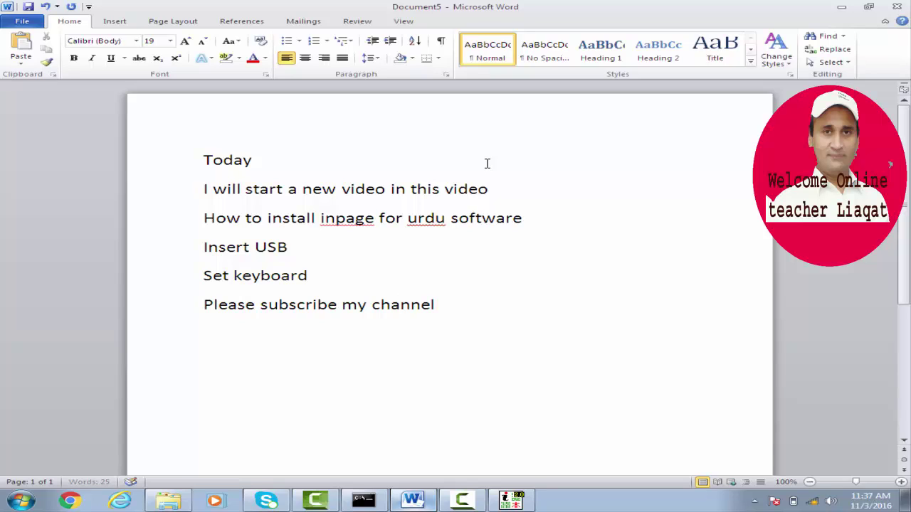
# - Add a new line reading "And like me thanks" below the subscribe line
pyautogui.press('Return')
pyautogui.write('And like me')
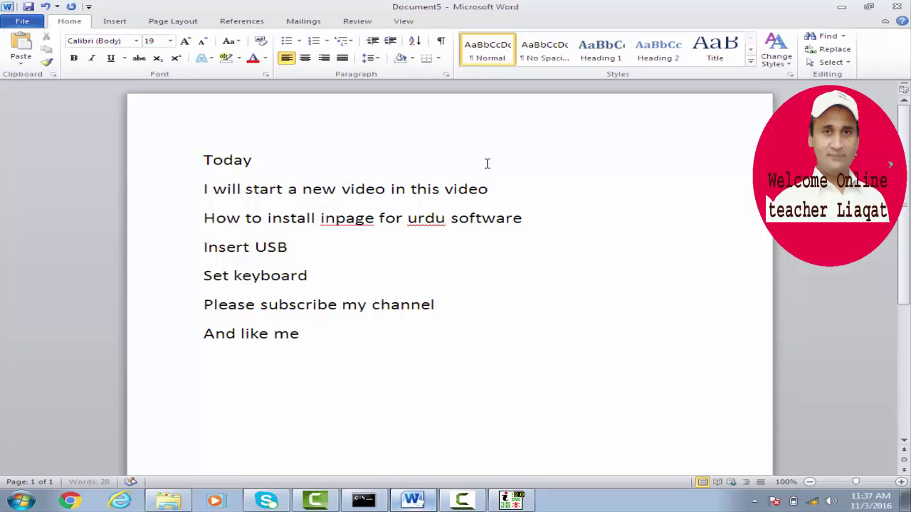
pyautogui.write(' thanks')
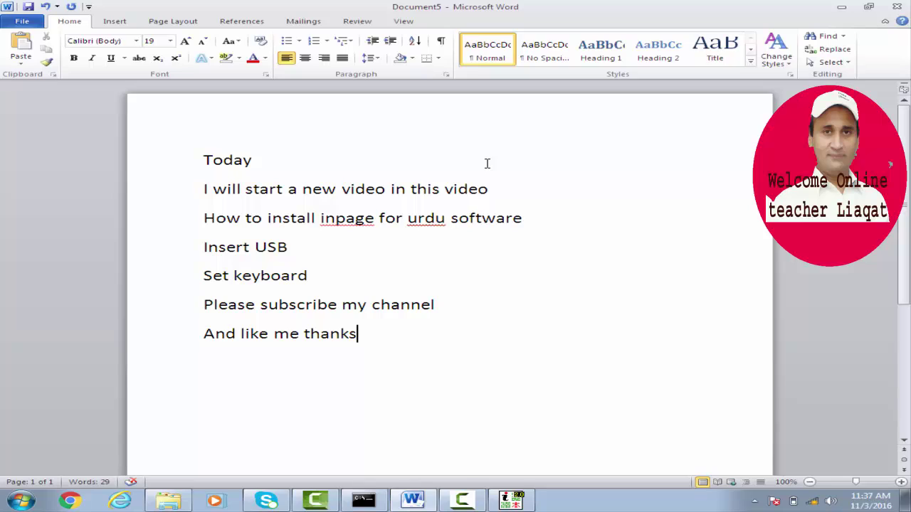
# - Start another line below "And like me thanks" with the words "Next time"
pyautogui.press('Return')
pyautogui.write('nes')
pyautogui.write('xt ti')
pyautogui.write('me')
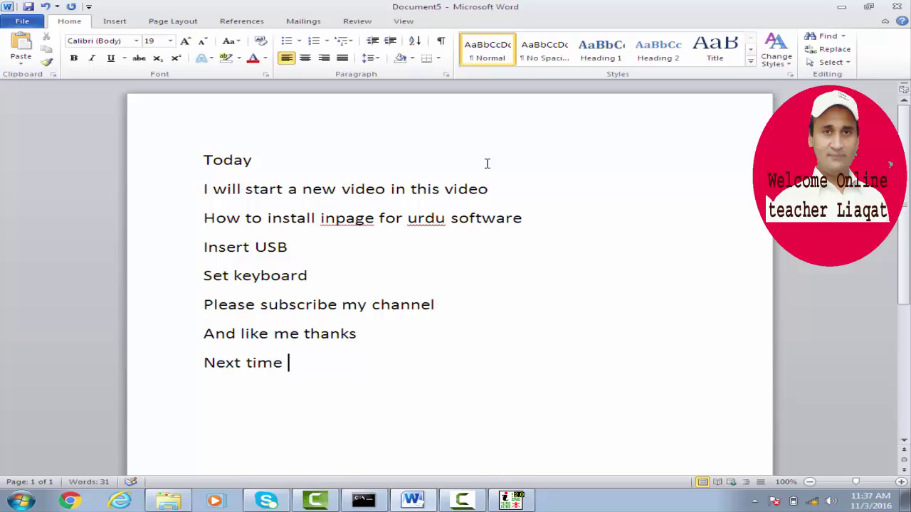